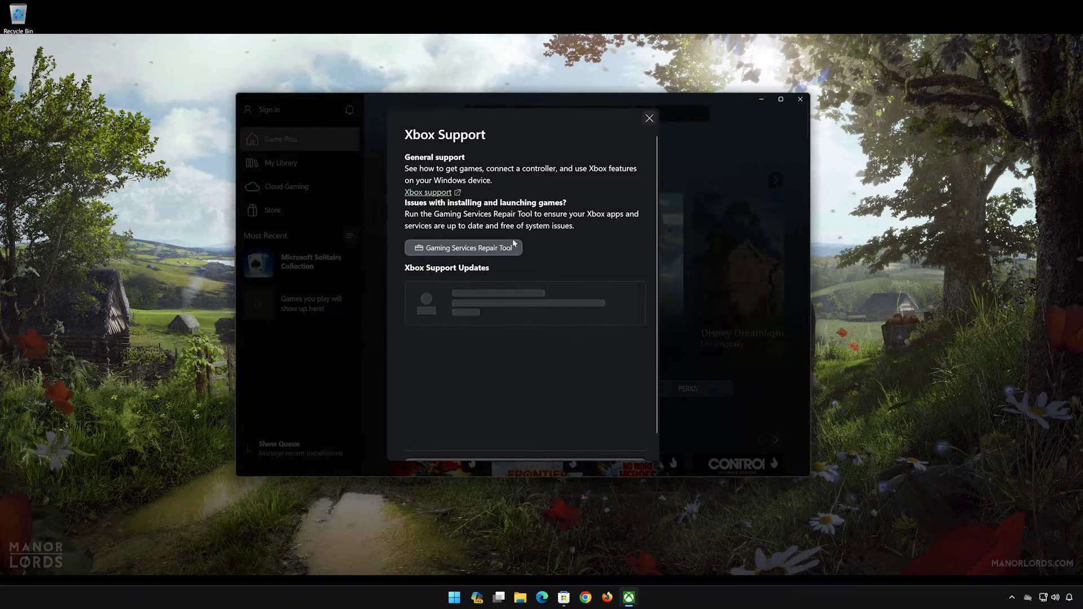
Start the Gaming Services Repair Tool's repair process from Xbox Support and allow it to make changes to the device
{"action": "left_click", "coordinate": [483, 251]}
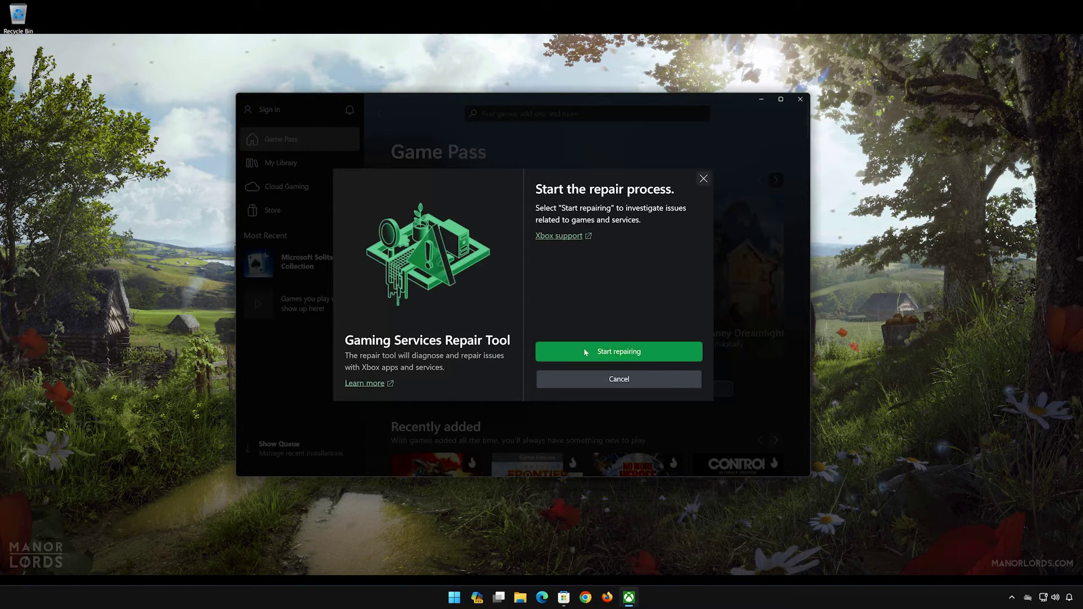
{"action": "left_click", "coordinate": [615, 355]}
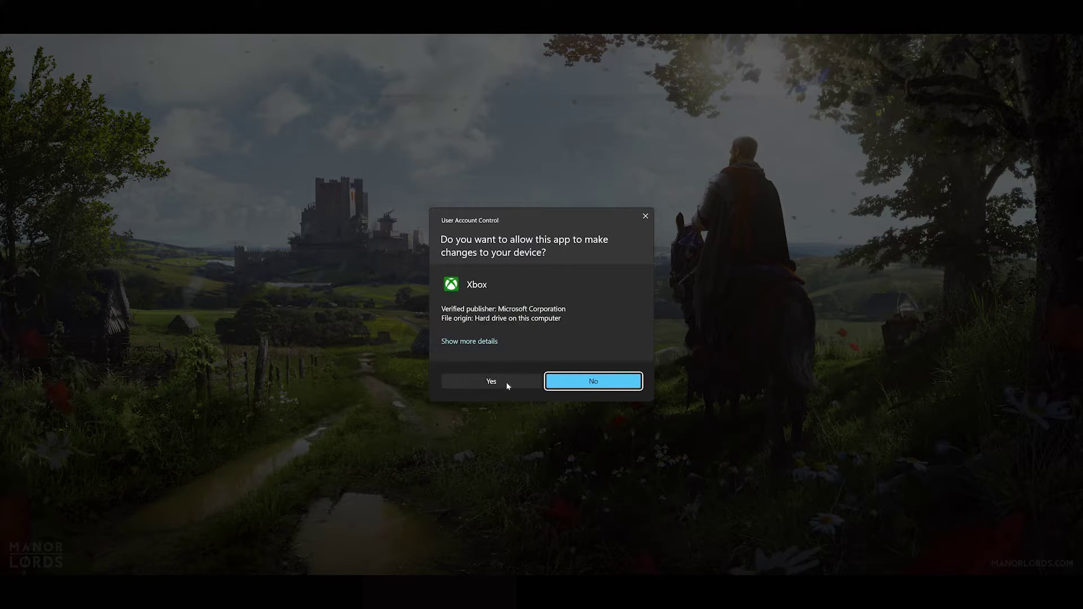
{"action": "left_click", "coordinate": [486, 382]}
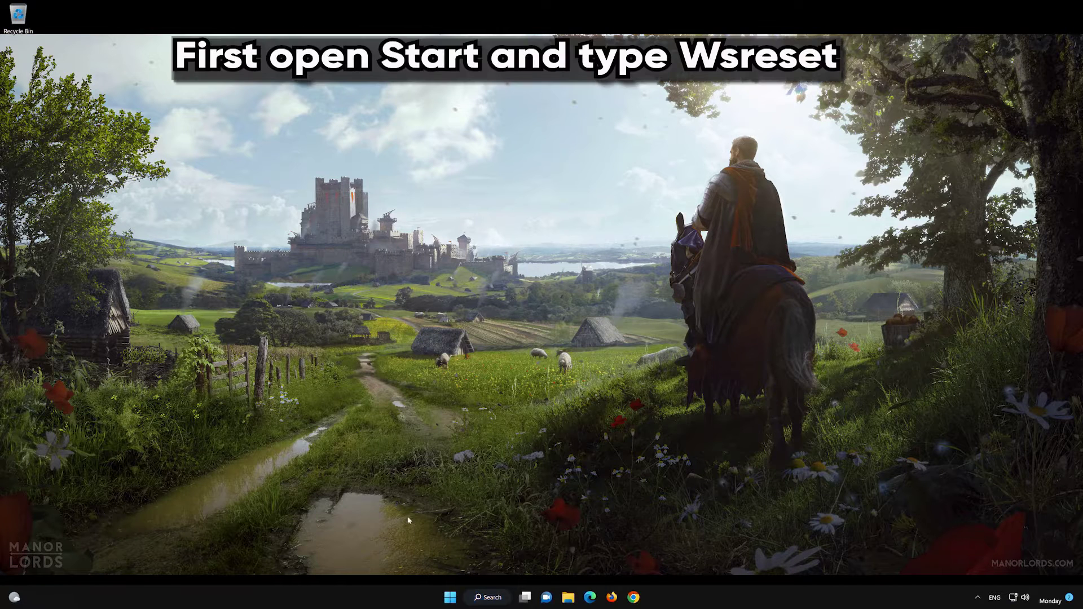
Search Windows for wsreset and run the command to reset the Microsoft Store cache
{"action": "left_click", "coordinate": [452, 597]}
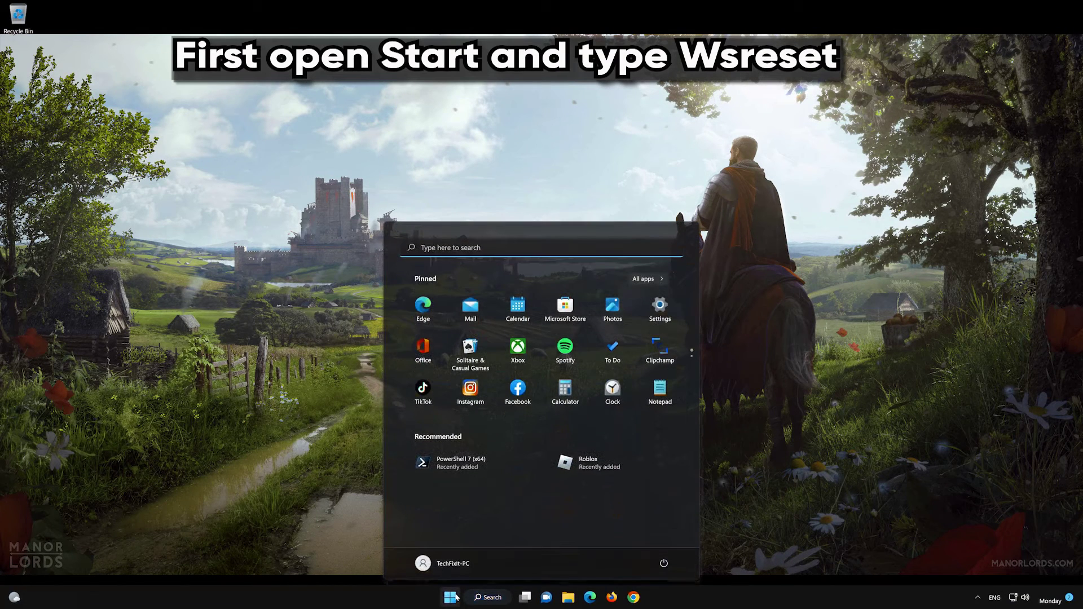
{"action": "type", "text": "wsres"}
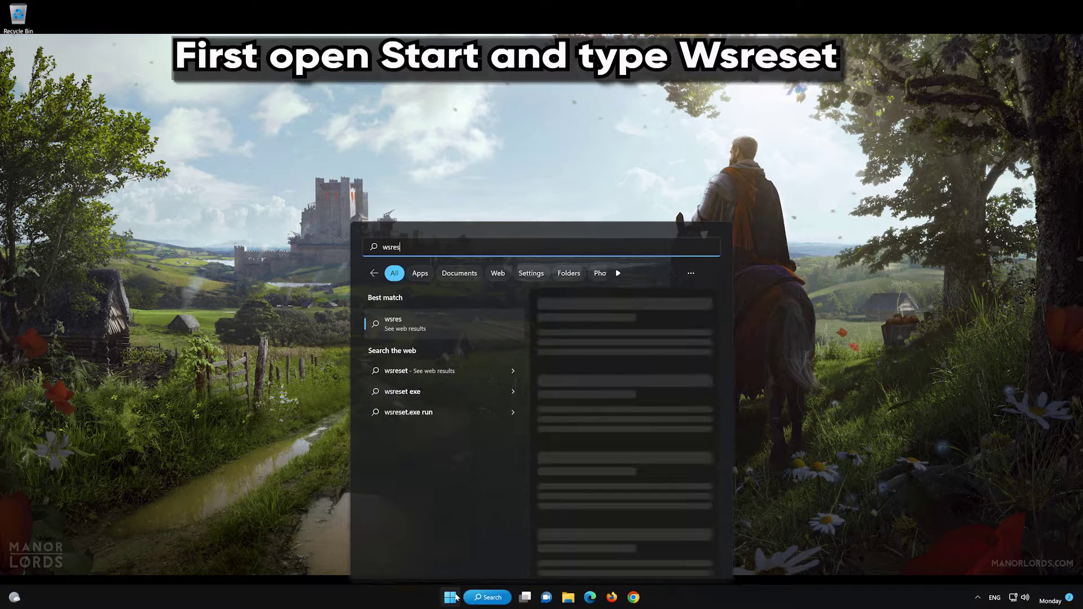
{"action": "type", "text": "et"}
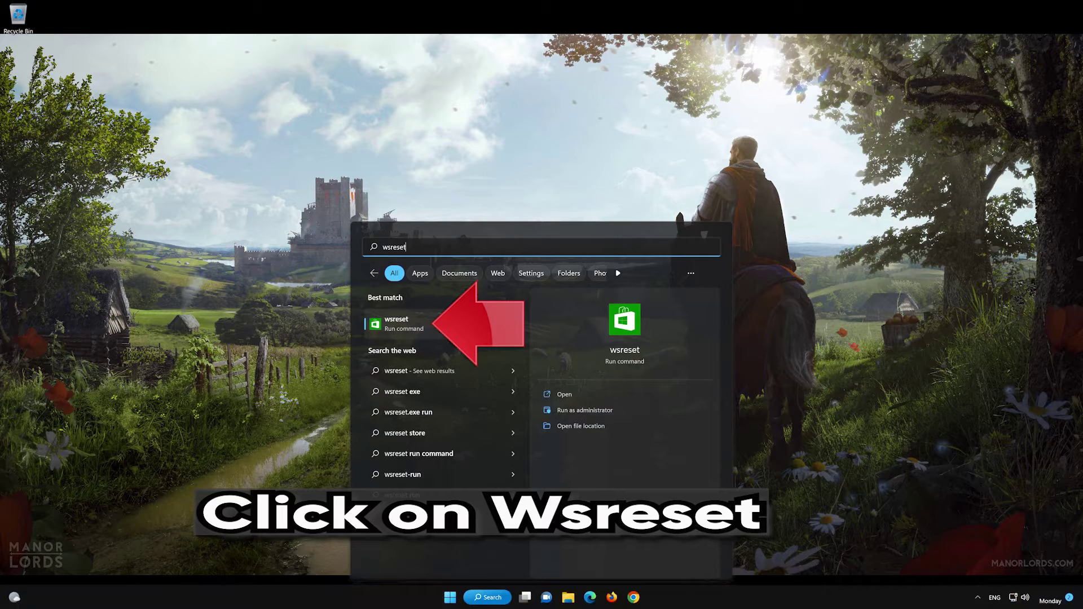
{"action": "left_click", "coordinate": [458, 328]}
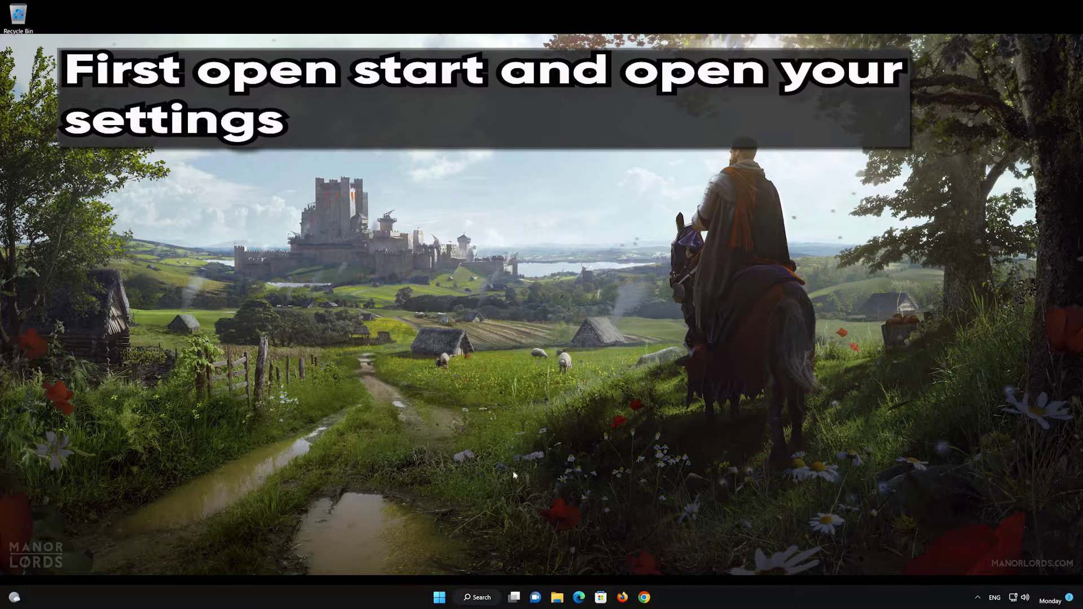
Open the advanced options for Microsoft Store among the installed apps in Windows Settings
{"action": "left_click", "coordinate": [439, 597]}
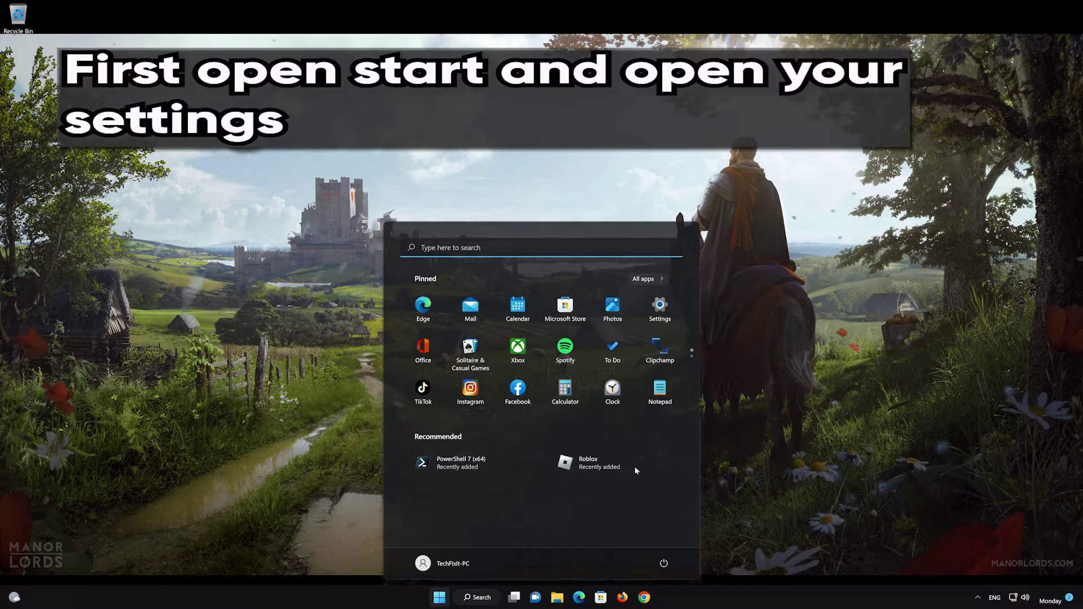
{"action": "left_click", "coordinate": [660, 306]}
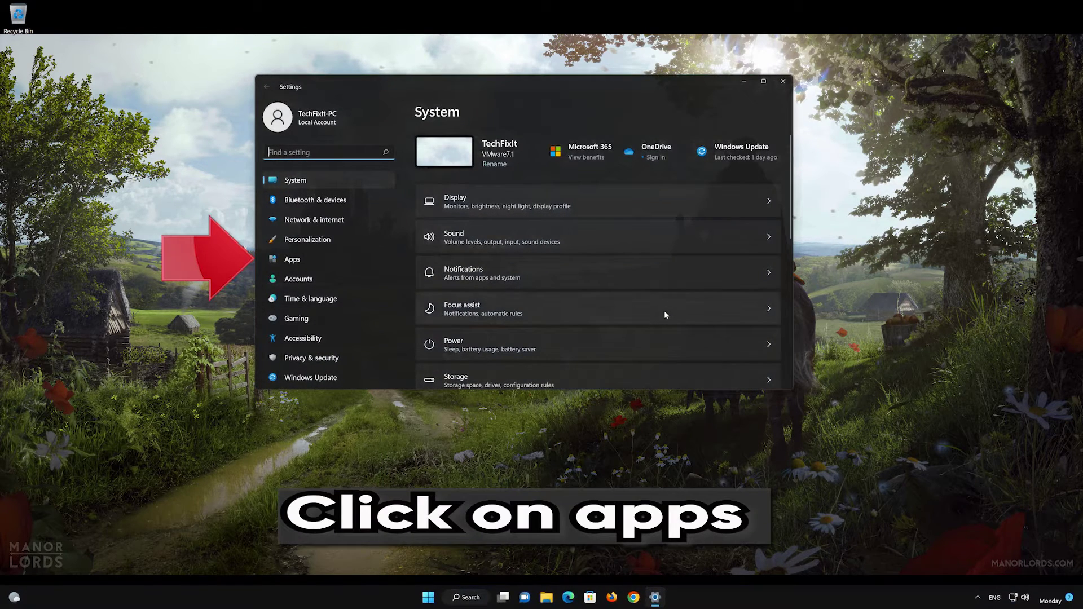
{"action": "left_click", "coordinate": [333, 255]}
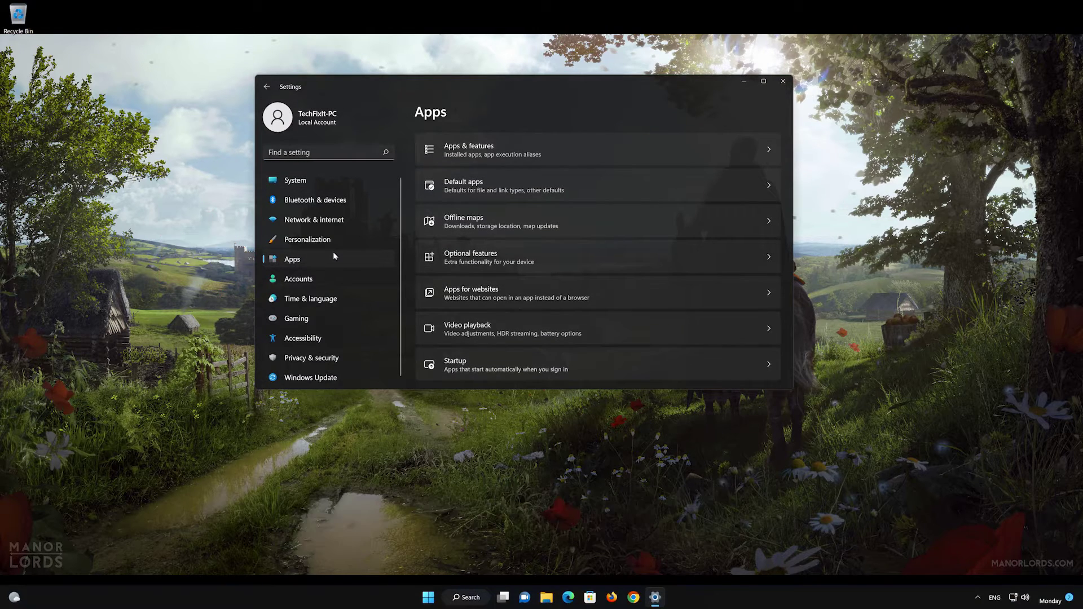
{"action": "left_click", "coordinate": [548, 147]}
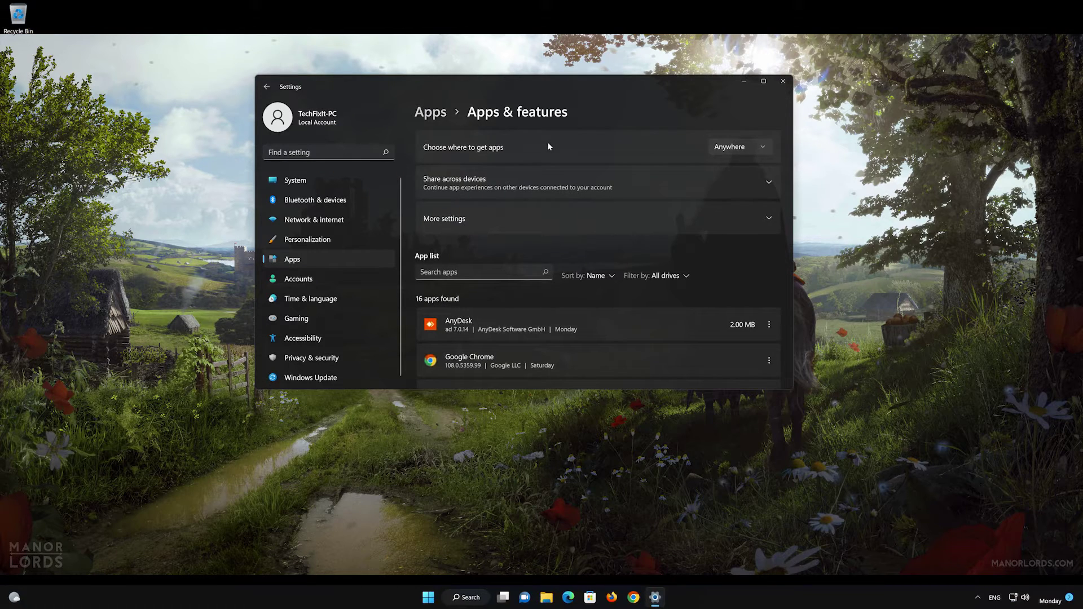
{"action": "scroll", "coordinate": [598, 265], "scroll_direction": "down", "scroll_amount": 10}
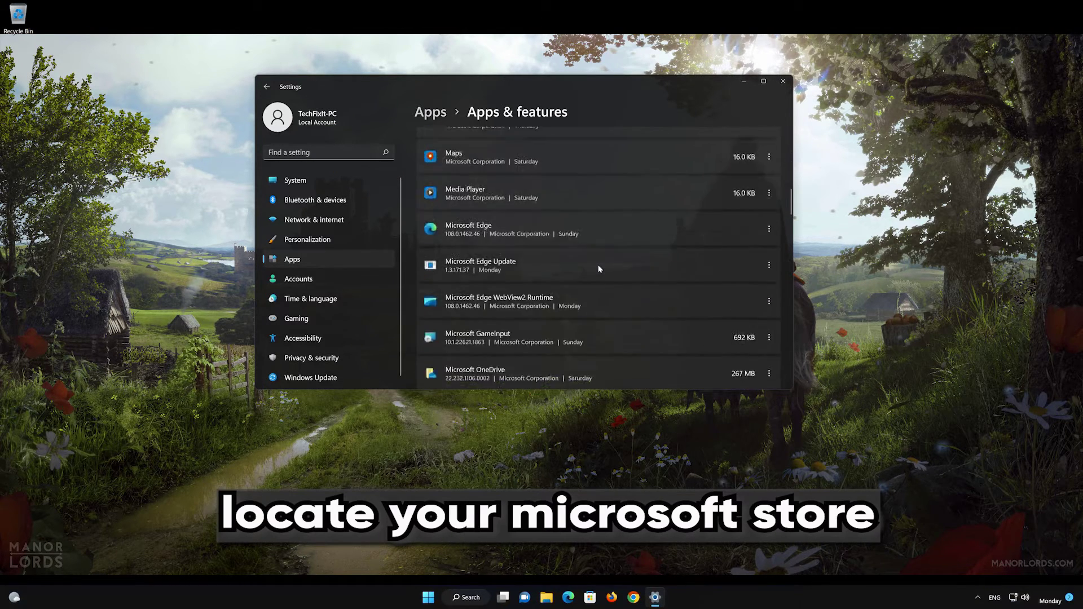
{"action": "scroll", "coordinate": [599, 269], "scroll_direction": "down", "scroll_amount": 1}
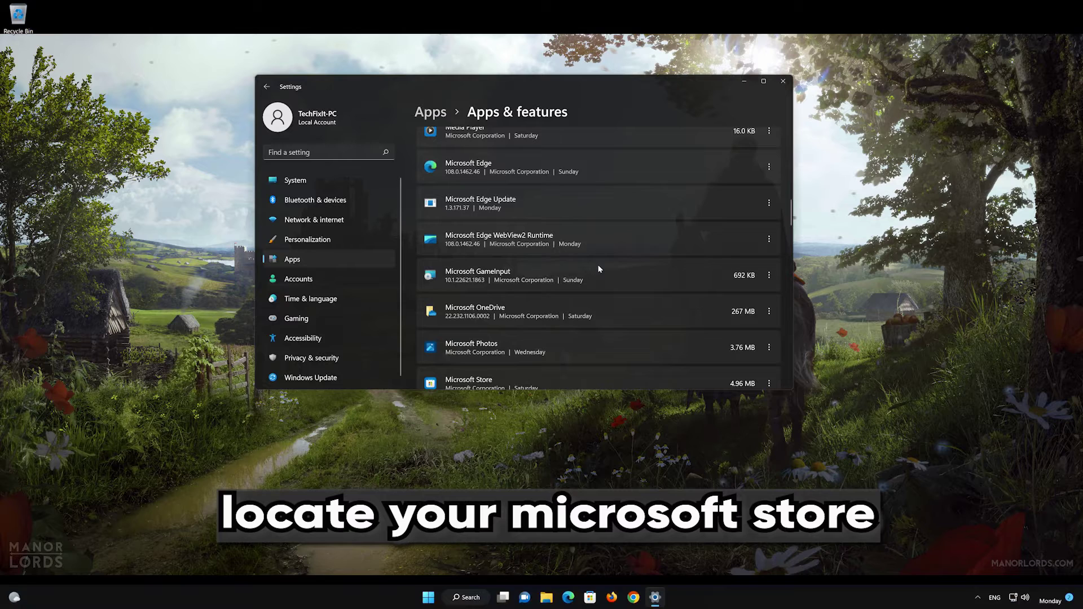
{"action": "scroll", "coordinate": [599, 269], "scroll_direction": "down", "scroll_amount": 1}
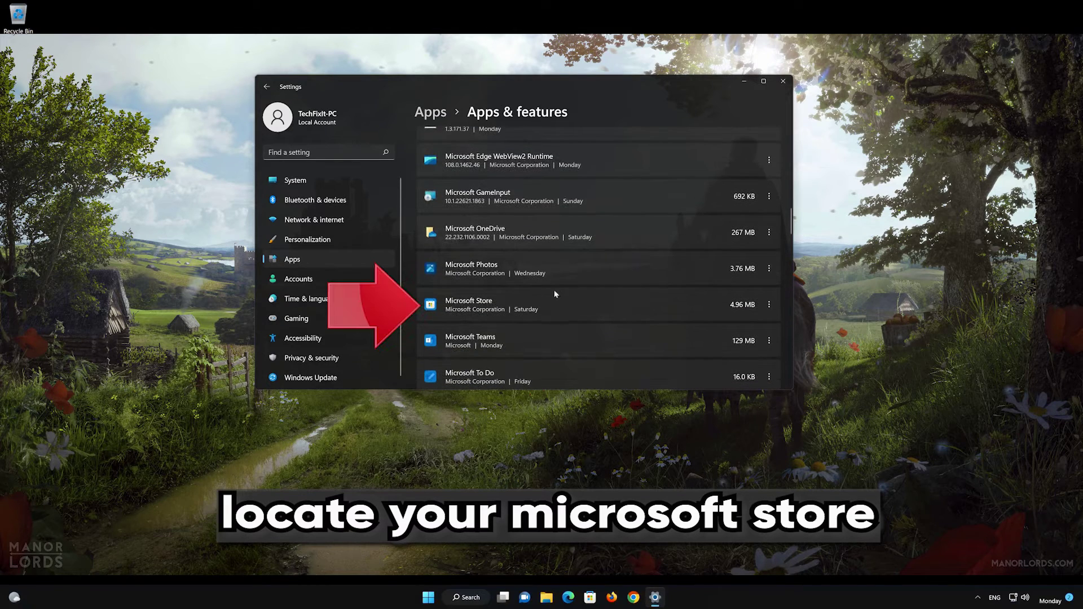
{"action": "left_click", "coordinate": [770, 306]}
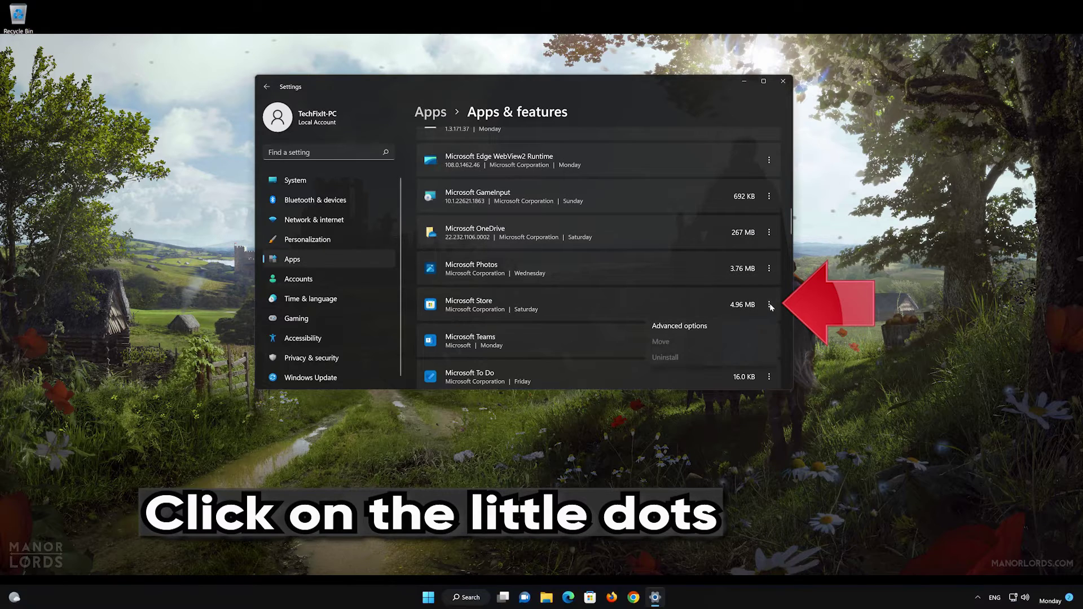
{"action": "left_click", "coordinate": [720, 322]}
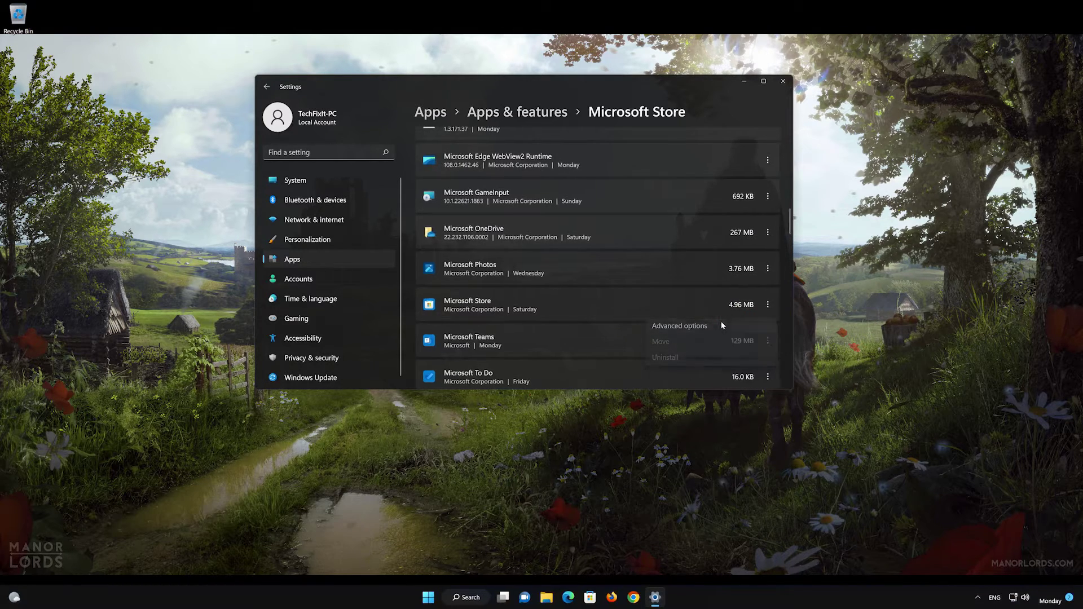
Repair the Microsoft Store app, then reset it and confirm deleting its data
{"action": "scroll", "coordinate": [700, 316], "scroll_direction": "down", "scroll_amount": 6}
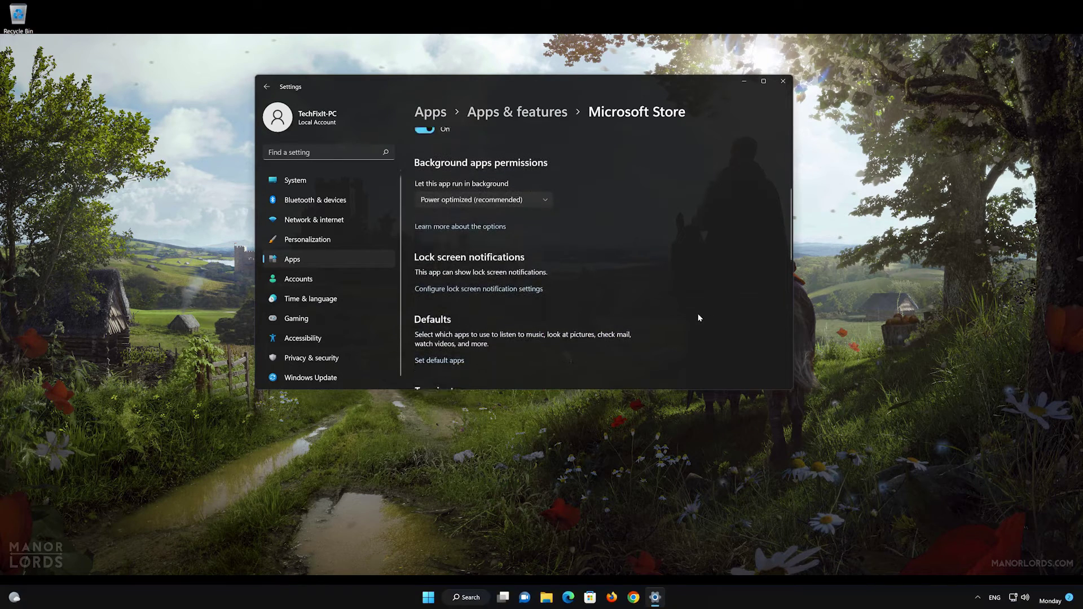
{"action": "scroll", "coordinate": [699, 315], "scroll_direction": "down", "scroll_amount": 3}
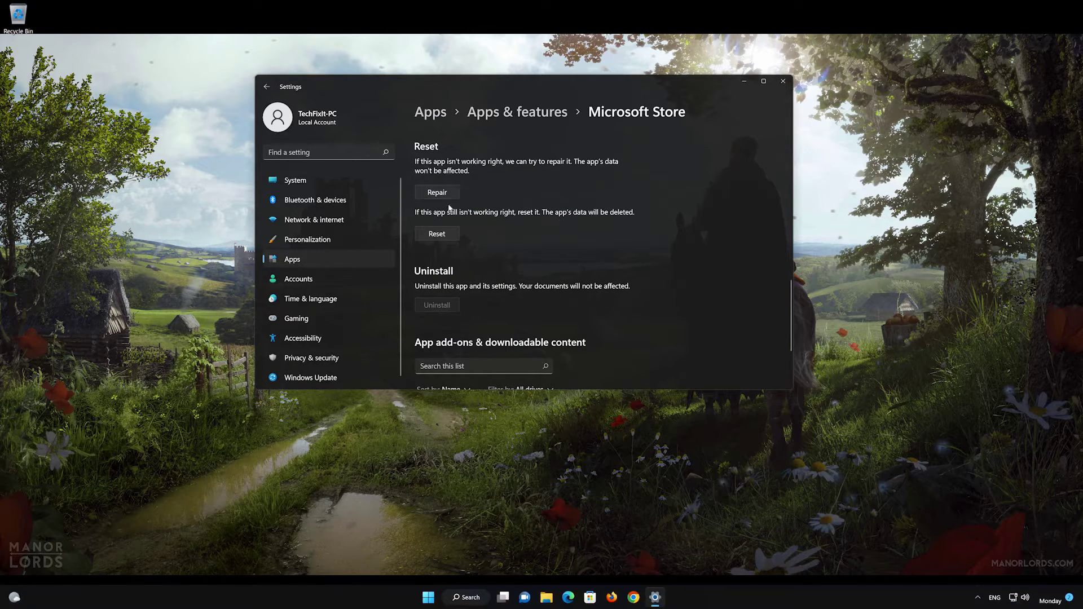
{"action": "left_click", "coordinate": [437, 192]}
{"action": "left_click", "coordinate": [433, 235]}
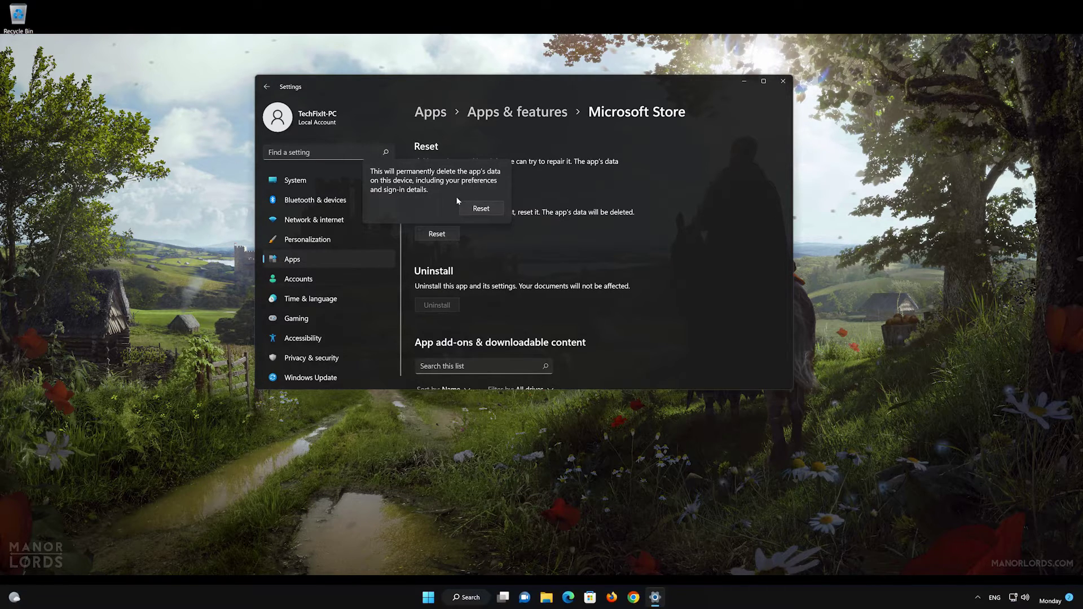
{"action": "left_click", "coordinate": [479, 212]}
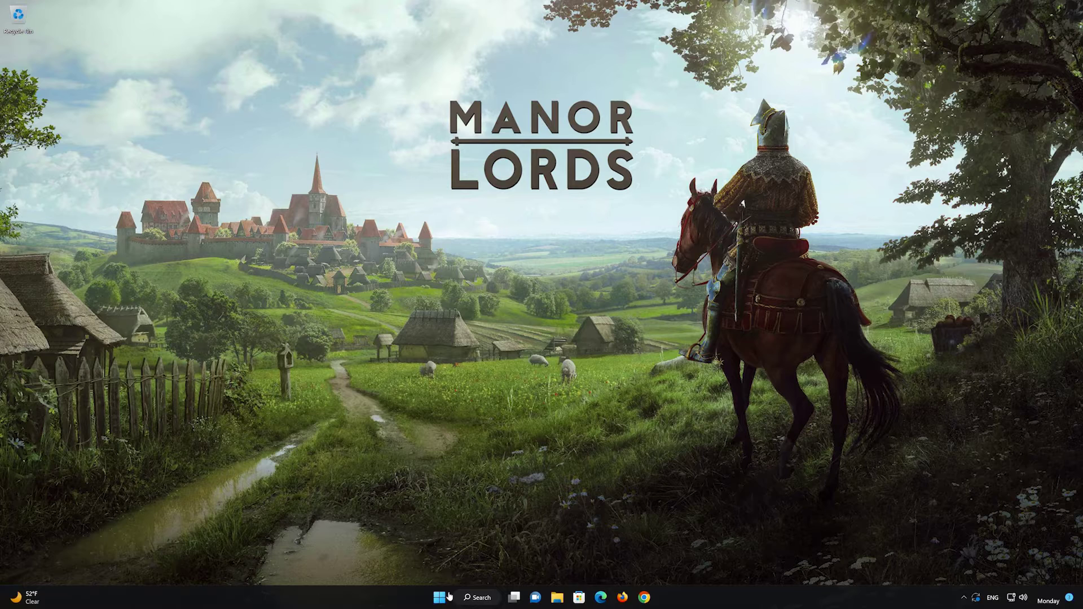
Open the advanced options for the Xbox app among the installed apps in Windows Settings
{"action": "left_click", "coordinate": [438, 601]}
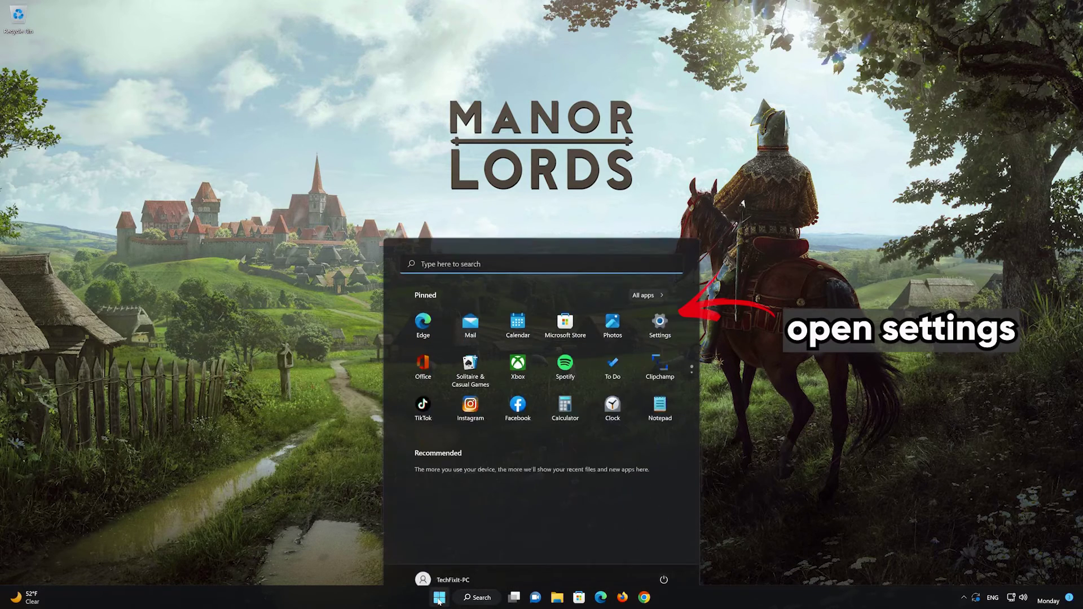
{"action": "left_click", "coordinate": [660, 317]}
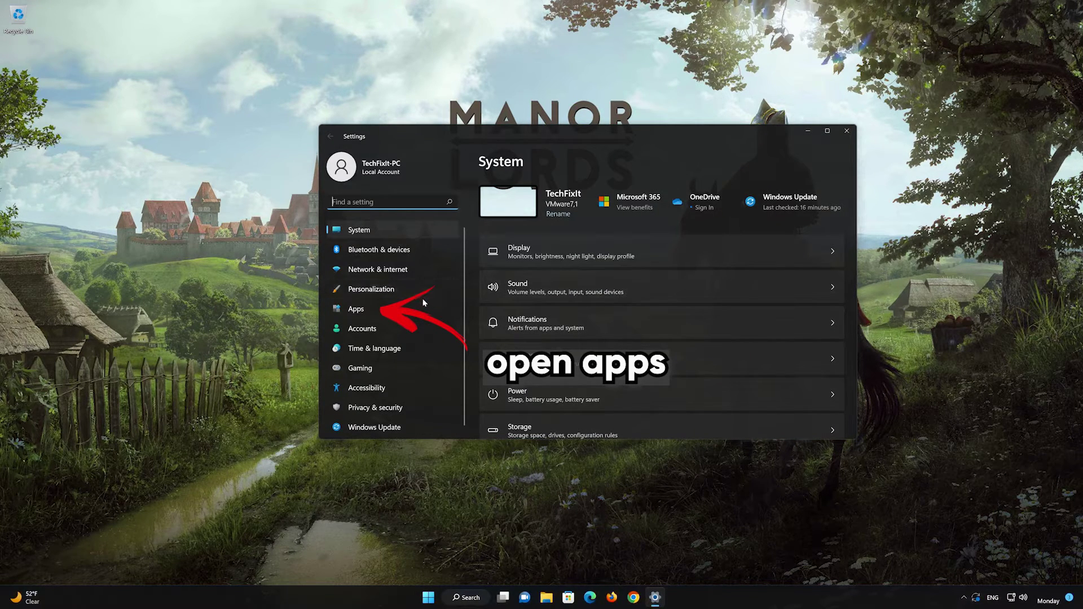
{"action": "left_click", "coordinate": [365, 312]}
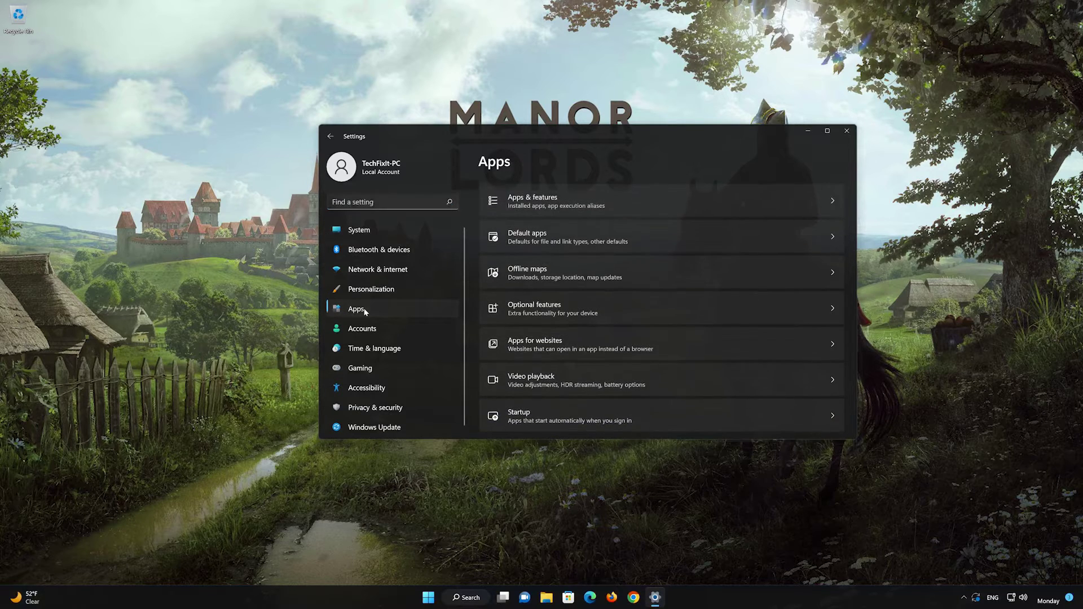
{"action": "left_click", "coordinate": [579, 205]}
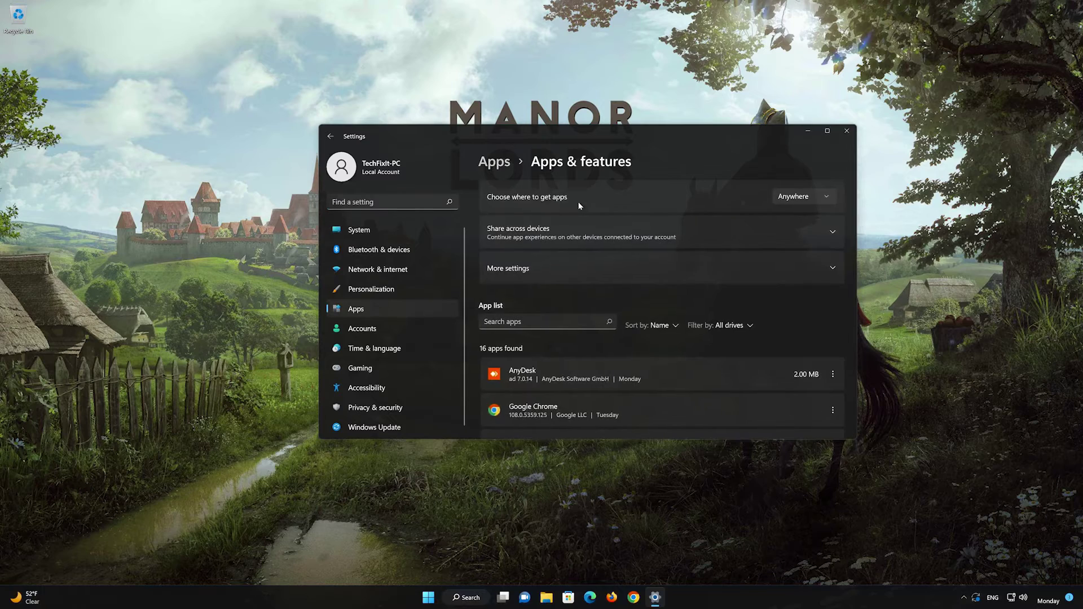
{"action": "scroll", "coordinate": [678, 332], "scroll_direction": "down", "scroll_amount": 10}
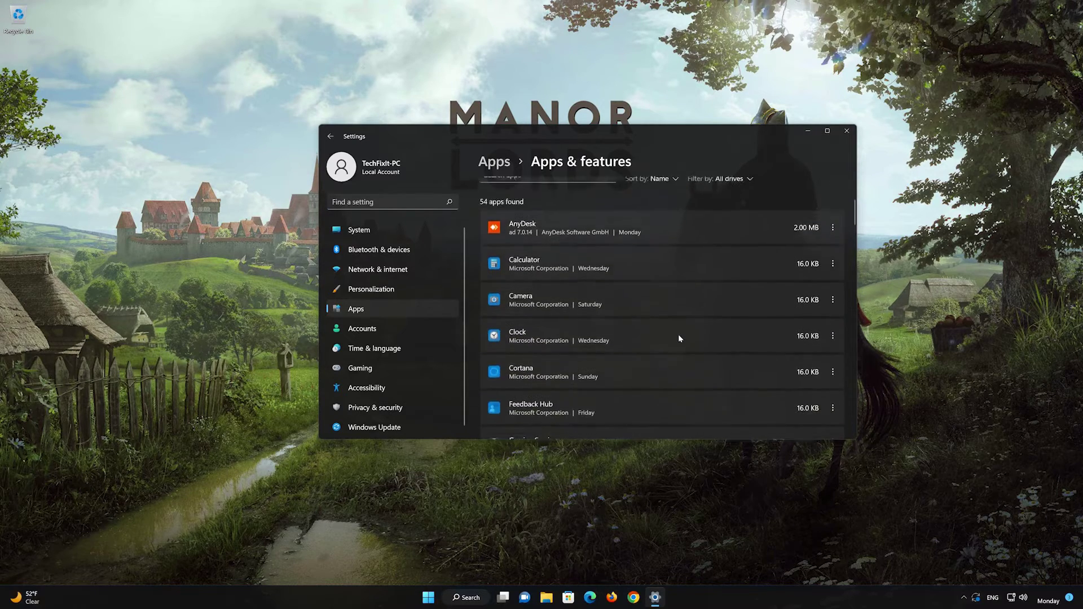
{"action": "scroll", "coordinate": [679, 338], "scroll_direction": "down", "scroll_amount": 10}
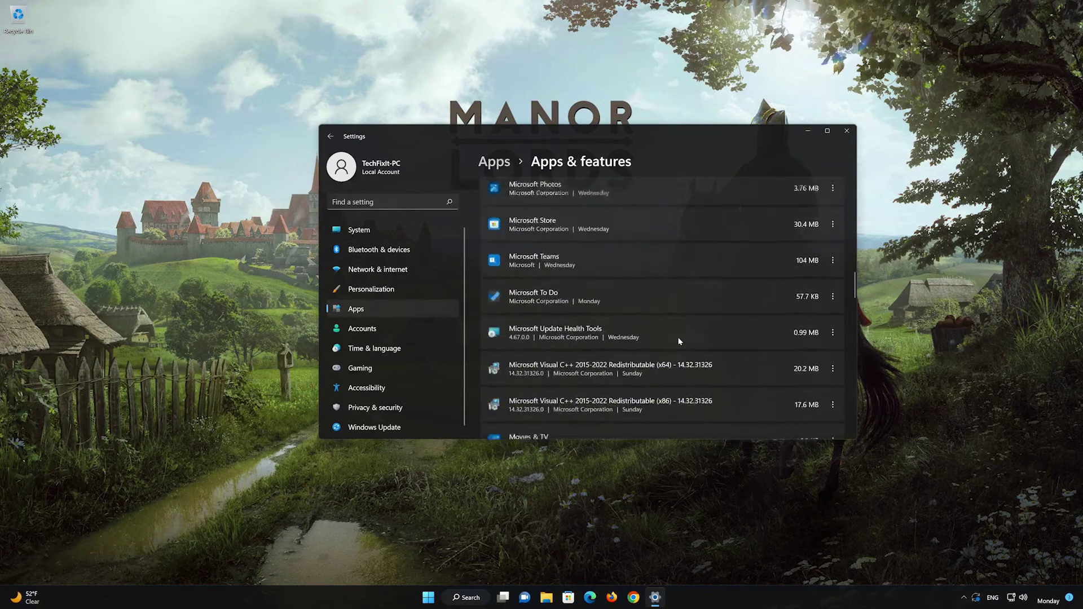
{"action": "scroll", "coordinate": [679, 342], "scroll_direction": "down", "scroll_amount": 10}
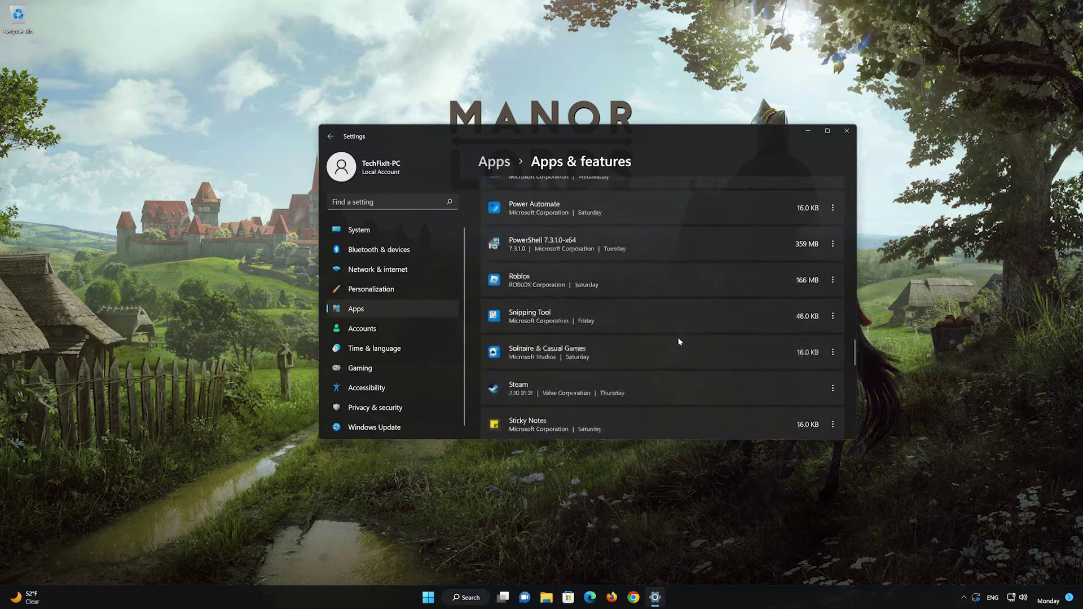
{"action": "scroll", "coordinate": [678, 341], "scroll_direction": "down", "scroll_amount": 10}
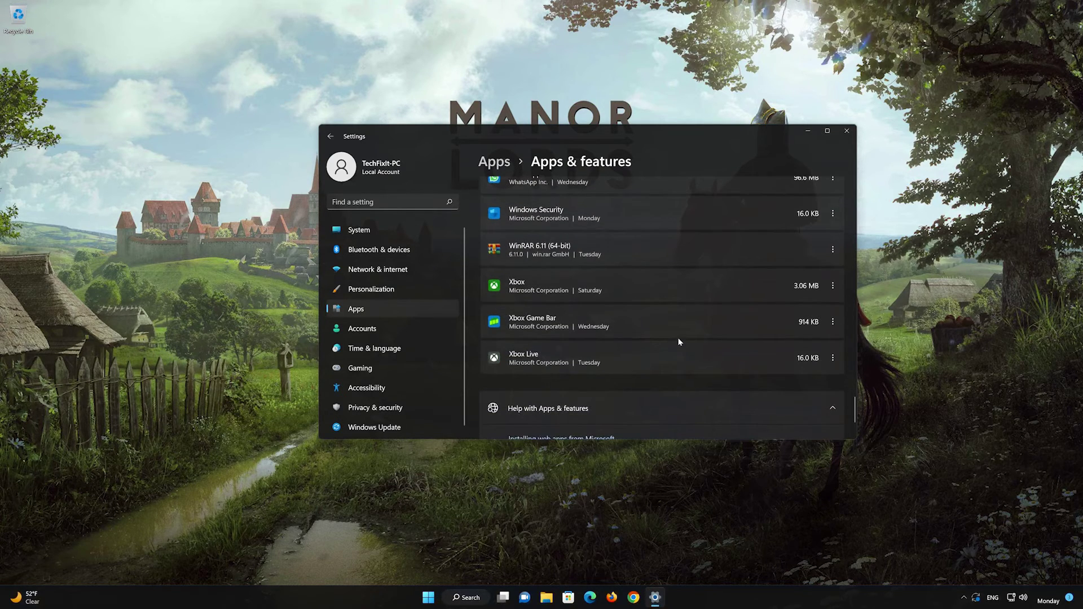
{"action": "scroll", "coordinate": [678, 342], "scroll_direction": "up", "scroll_amount": 1}
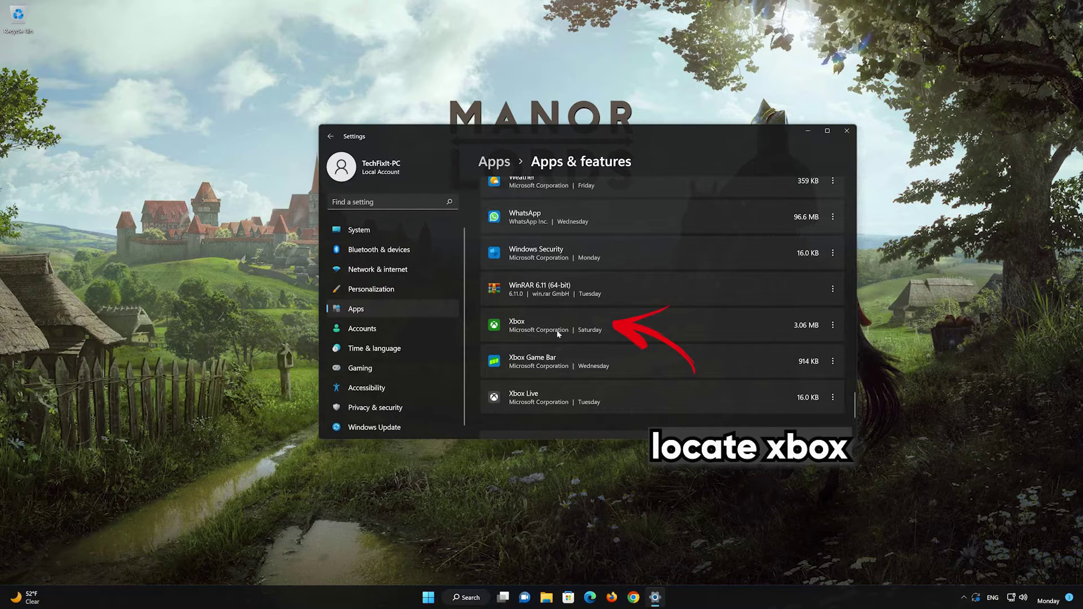
{"action": "left_click", "coordinate": [832, 326]}
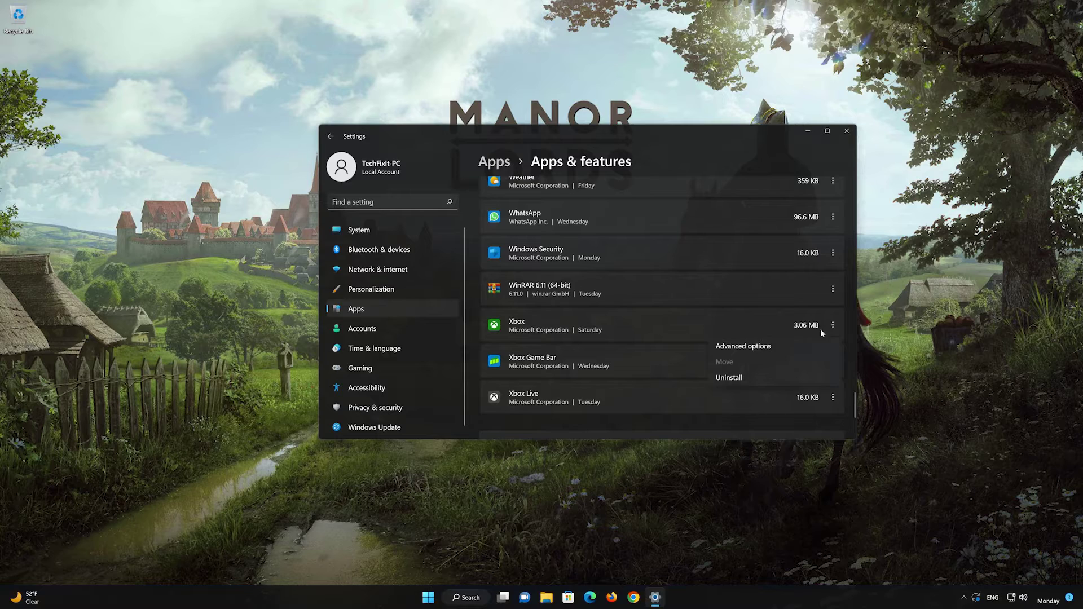
{"action": "left_click", "coordinate": [745, 347]}
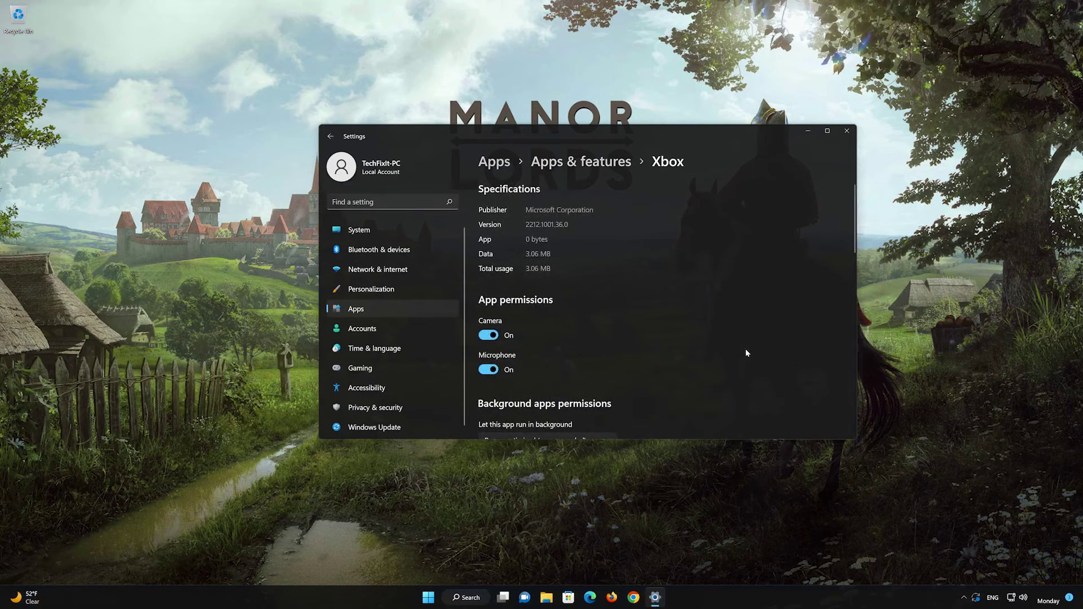
Repair the Xbox app, then reset it and confirm deleting its data
{"action": "scroll", "coordinate": [745, 349], "scroll_direction": "down", "scroll_amount": 3}
{"action": "scroll", "coordinate": [743, 348], "scroll_direction": "down", "scroll_amount": 5}
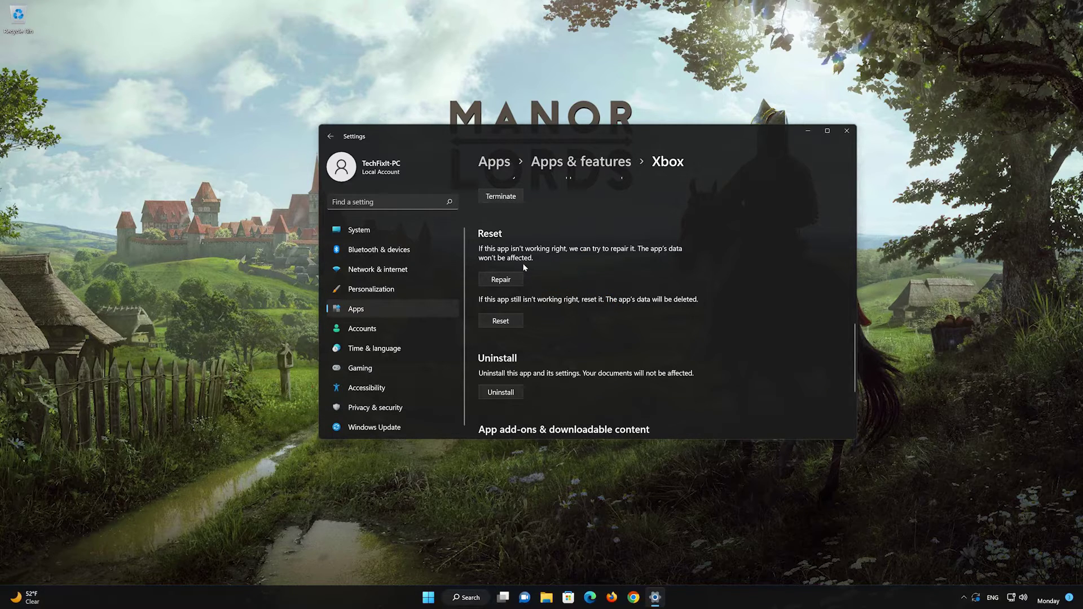
{"action": "left_click", "coordinate": [499, 282]}
{"action": "left_click", "coordinate": [505, 322]}
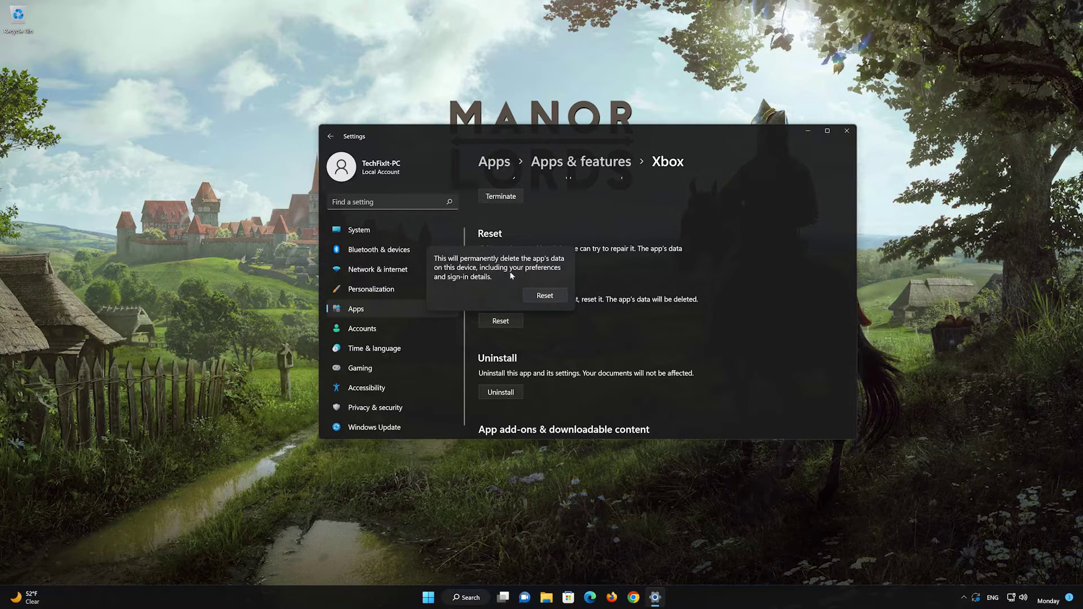
{"action": "left_click", "coordinate": [549, 297]}
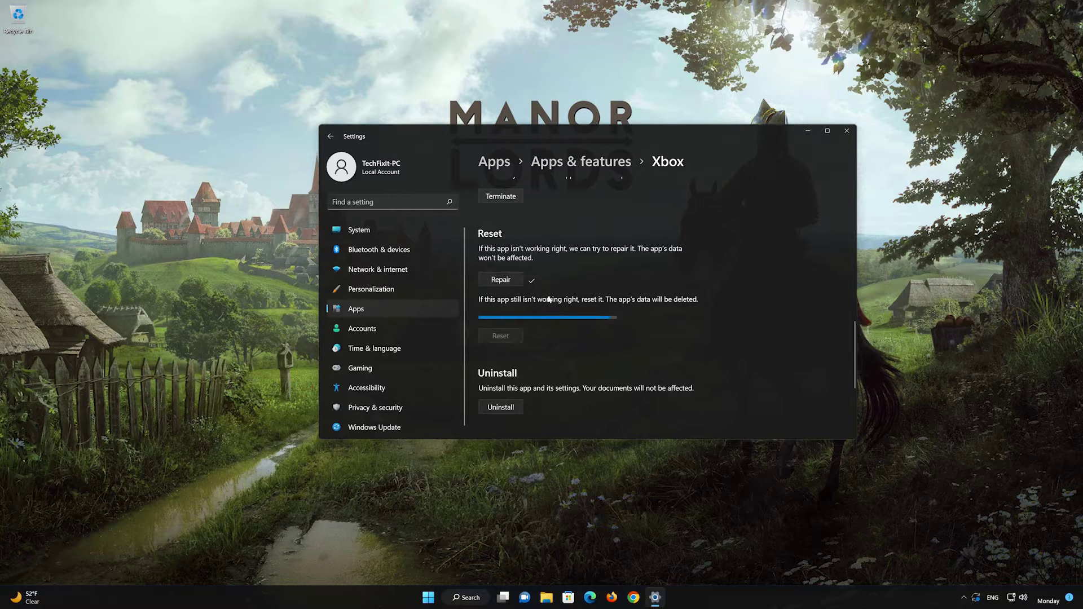
{"action": "scroll", "coordinate": [547, 323], "scroll_direction": "down", "scroll_amount": 2}
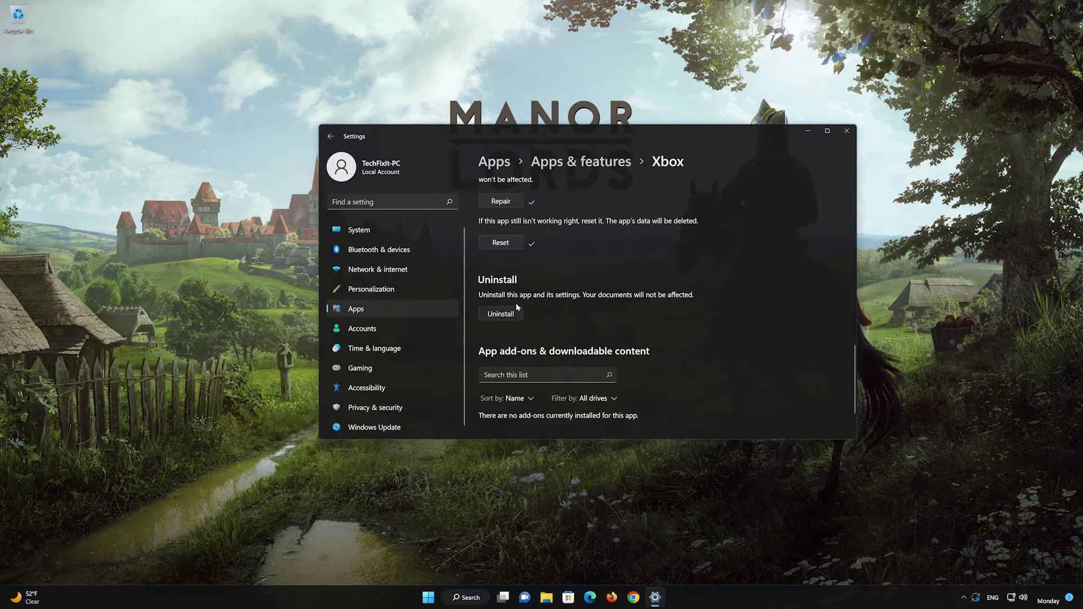
Uninstall the Xbox app, confirm its removal, and close Windows Settings
{"action": "left_click", "coordinate": [503, 314]}
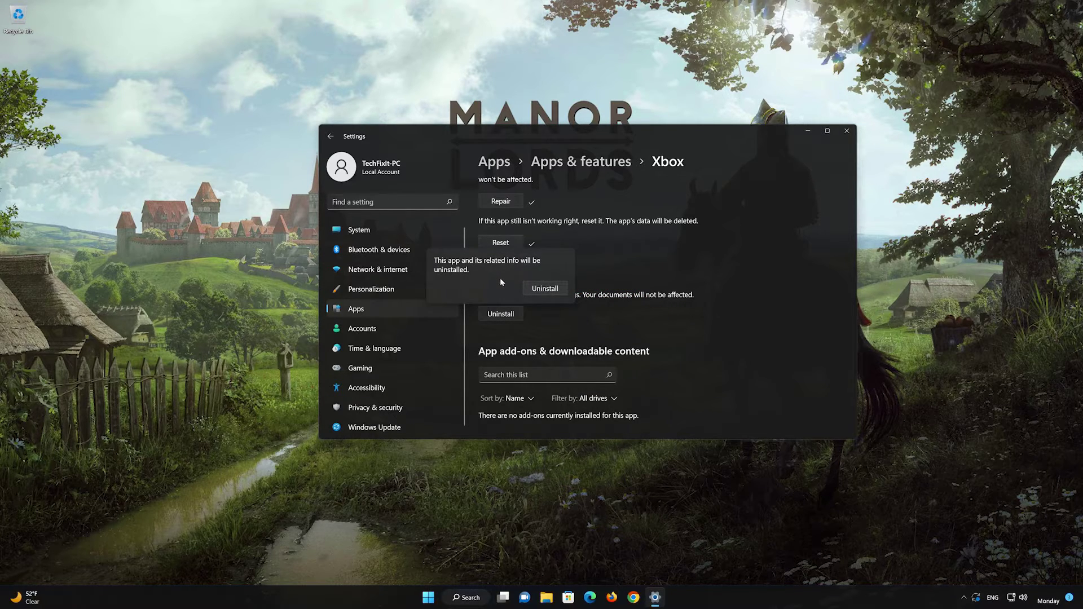
{"action": "left_click", "coordinate": [545, 288]}
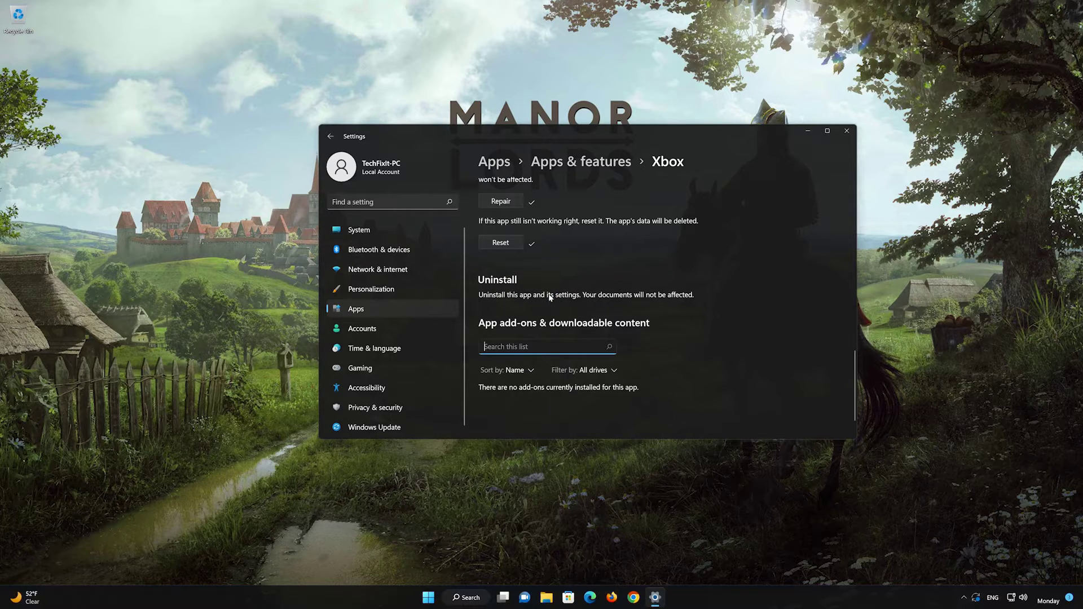
{"action": "left_click", "coordinate": [847, 130]}
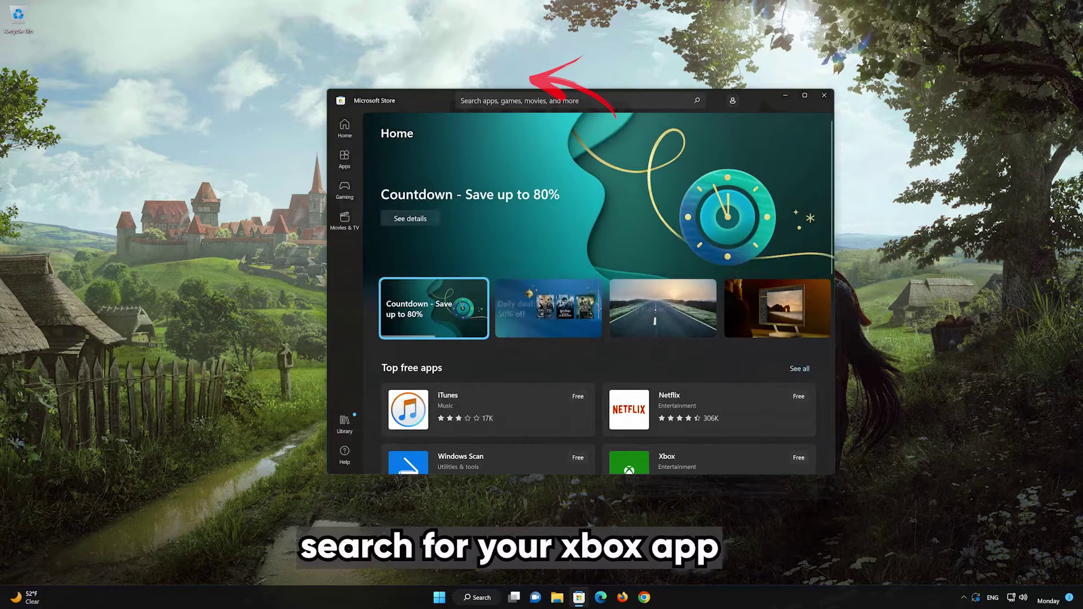
Search Microsoft Store for "xbox", open the Xbox app's page, and install the app
{"action": "left_click", "coordinate": [507, 100]}
{"action": "type", "text": "x"}
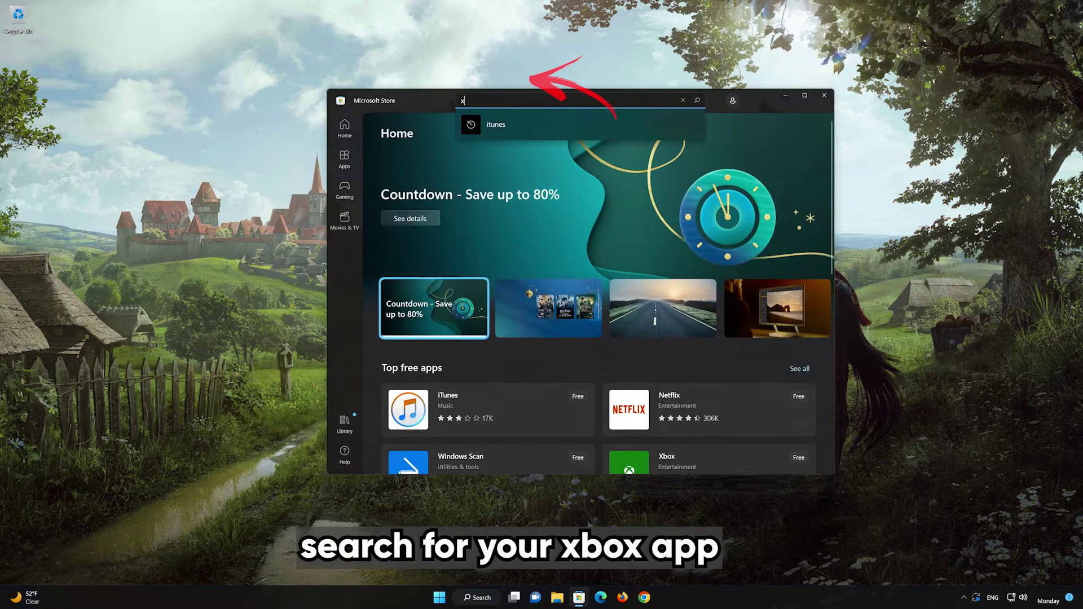
{"action": "type", "text": "box"}
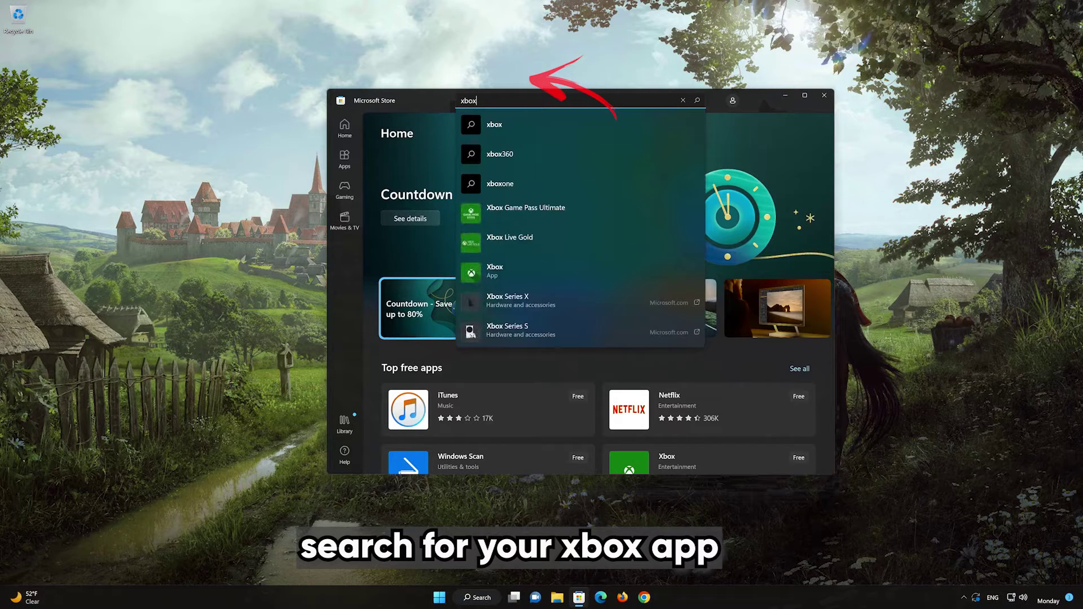
{"action": "left_click", "coordinate": [513, 271]}
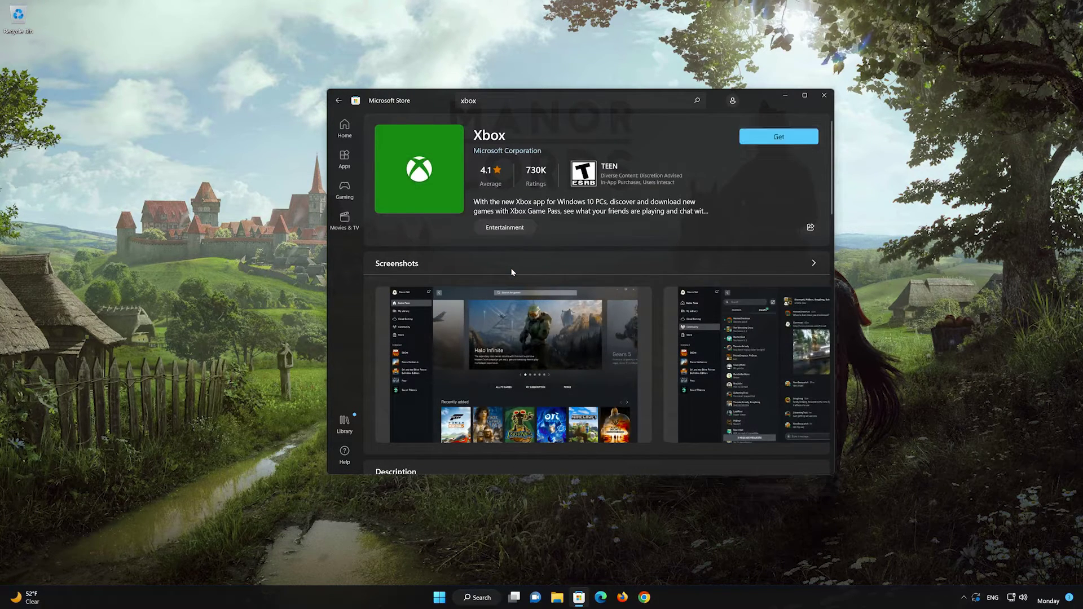
{"action": "left_click", "coordinate": [769, 136]}
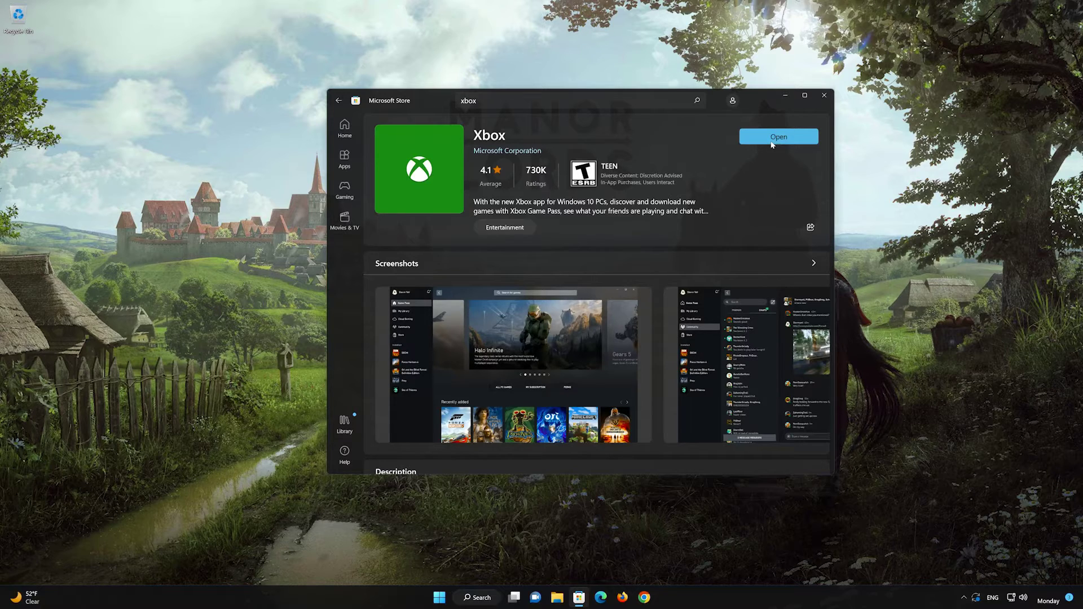
Launch the Xbox app, browse its Game Pass catalog, and close both the Xbox and Microsoft Store windows
{"action": "left_click", "coordinate": [794, 137]}
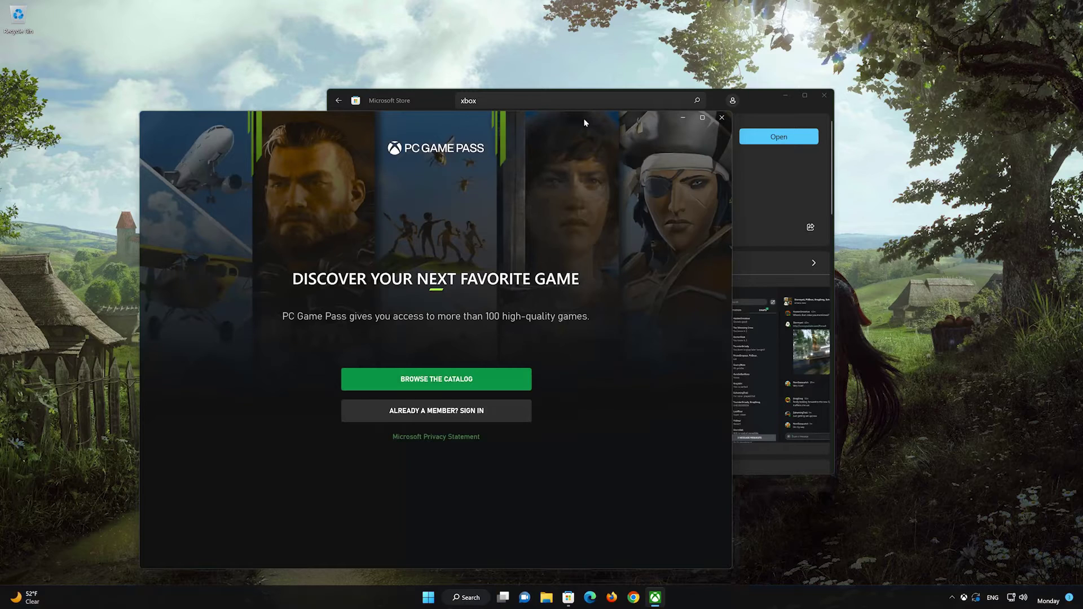
{"action": "left_click_drag", "start_coordinate": [585, 122], "coordinate": [723, 72]}
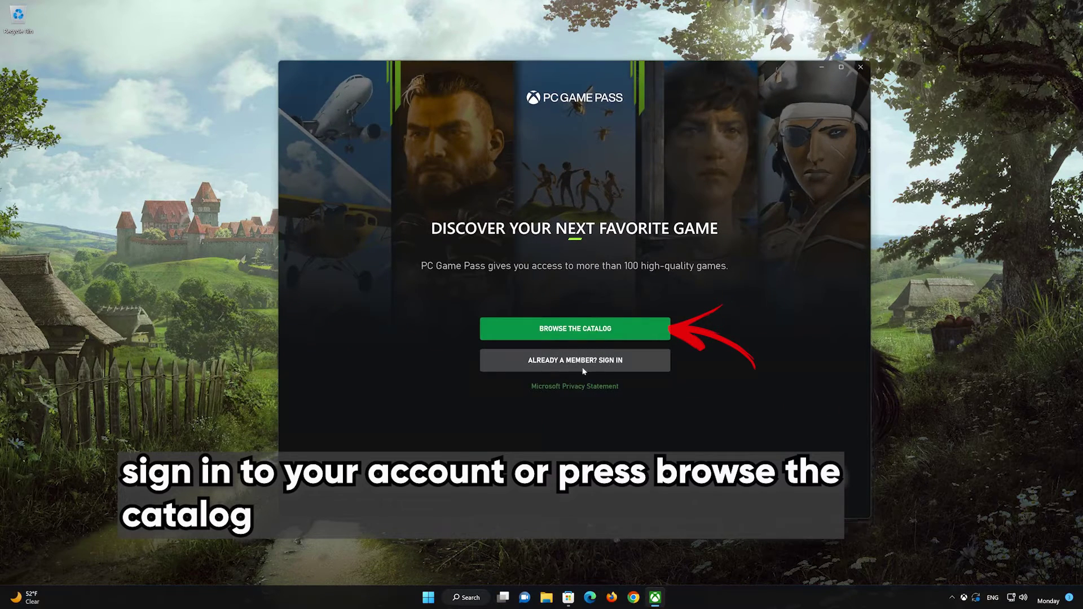
{"action": "left_click", "coordinate": [599, 328]}
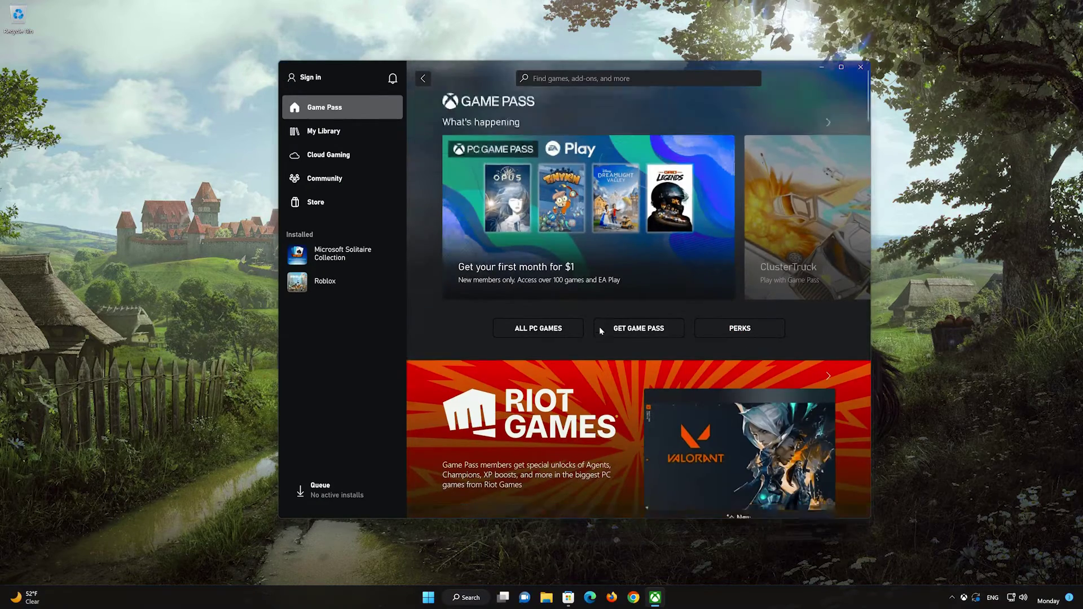
{"action": "scroll", "coordinate": [600, 331], "scroll_direction": "down", "scroll_amount": 10}
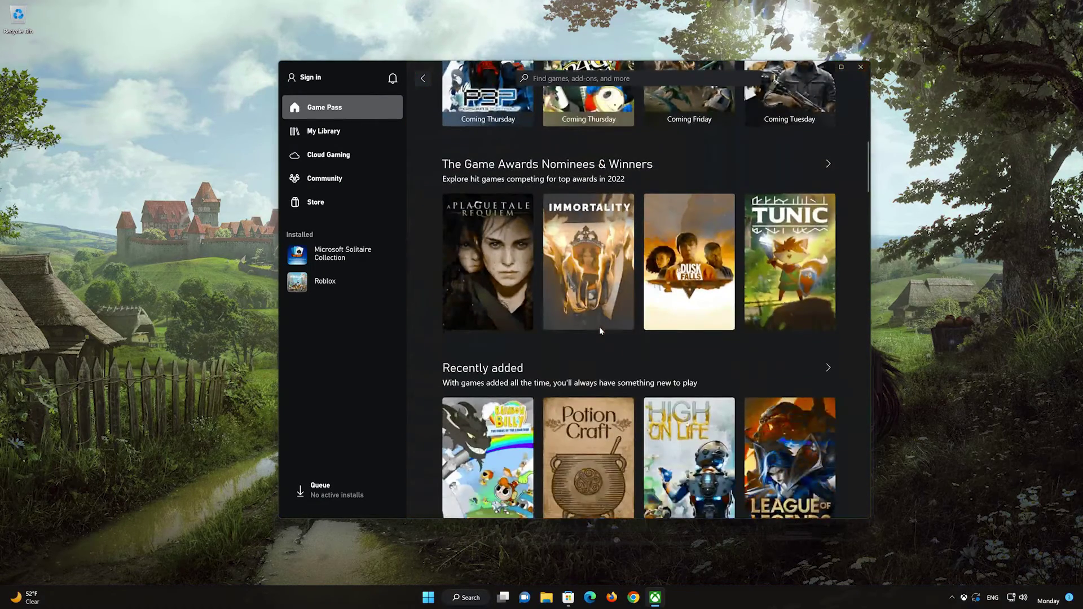
{"action": "scroll", "coordinate": [600, 331], "scroll_direction": "down", "scroll_amount": 5}
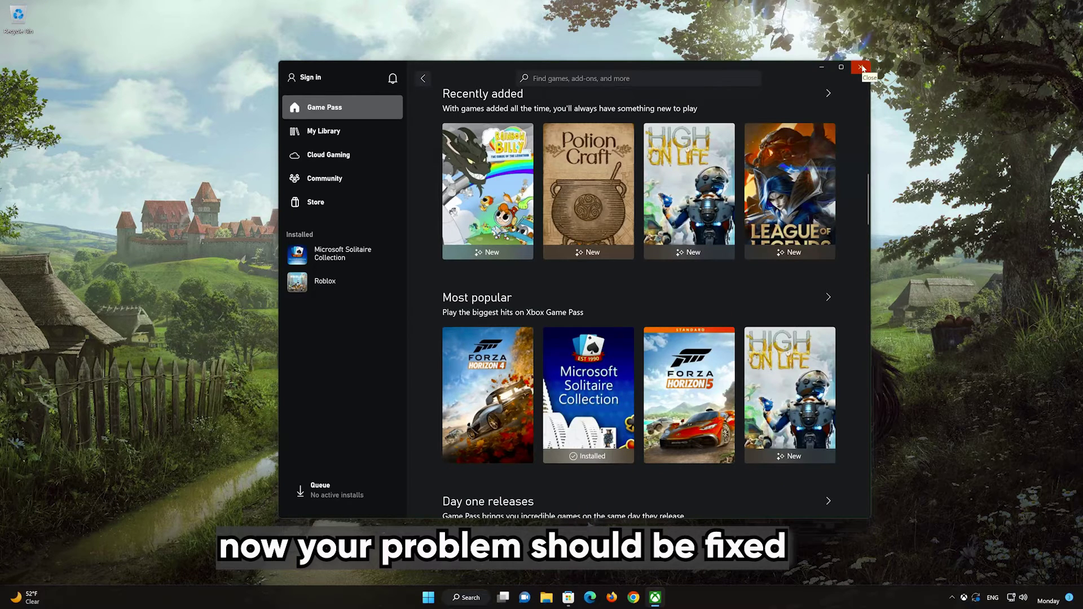
{"action": "left_click", "coordinate": [862, 68]}
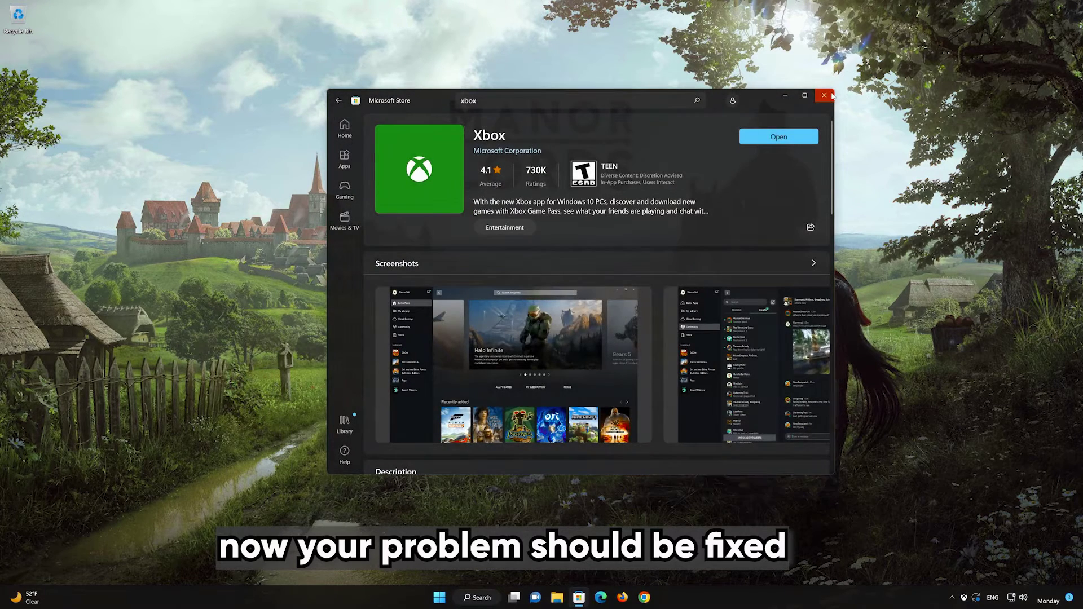
{"action": "left_click", "coordinate": [832, 96]}
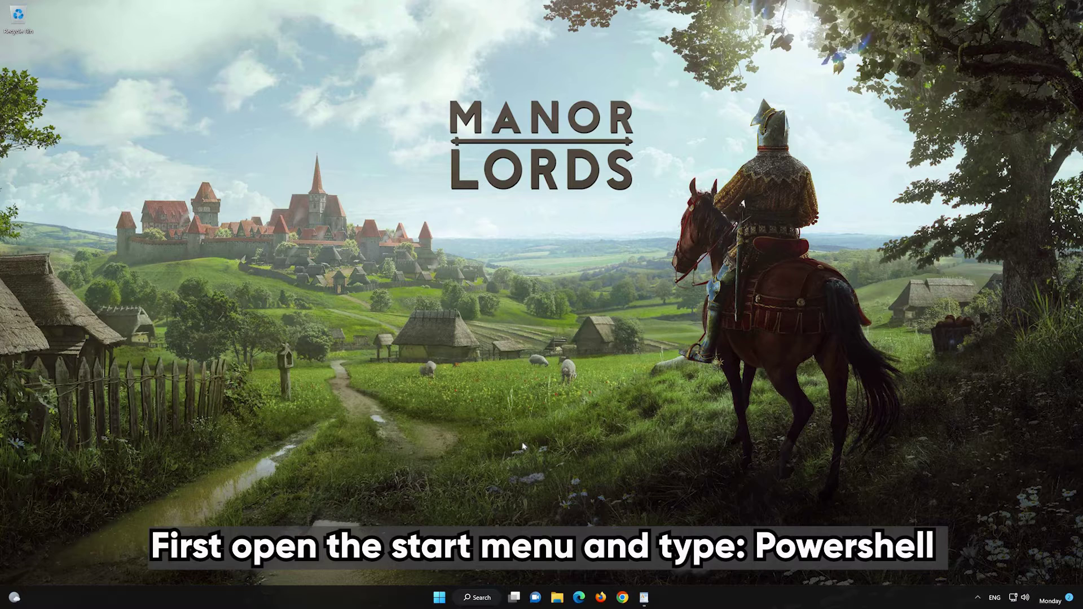
Find PowerShell 7 (x64) with the search "powershell" and run it as administrator, allowing it to make changes
{"action": "left_click", "coordinate": [438, 603]}
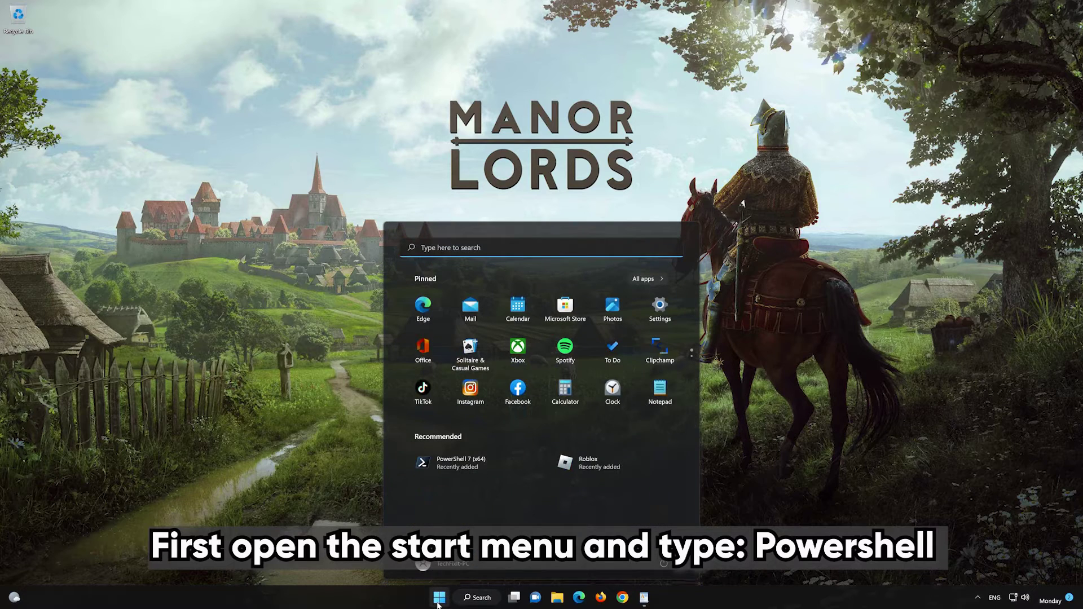
{"action": "type", "text": "pow"}
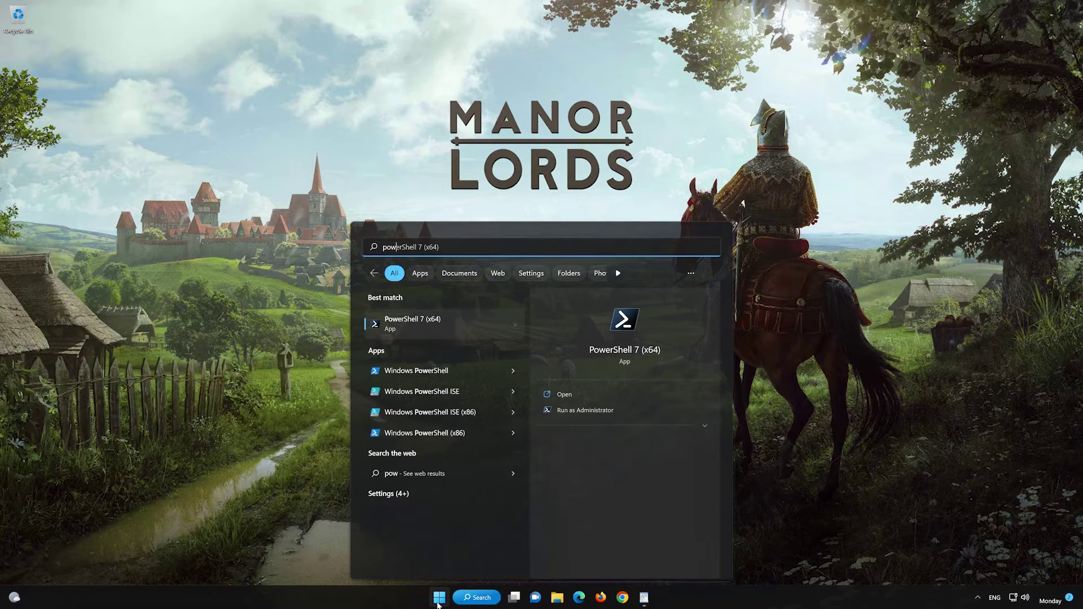
{"action": "type", "text": "ershell"}
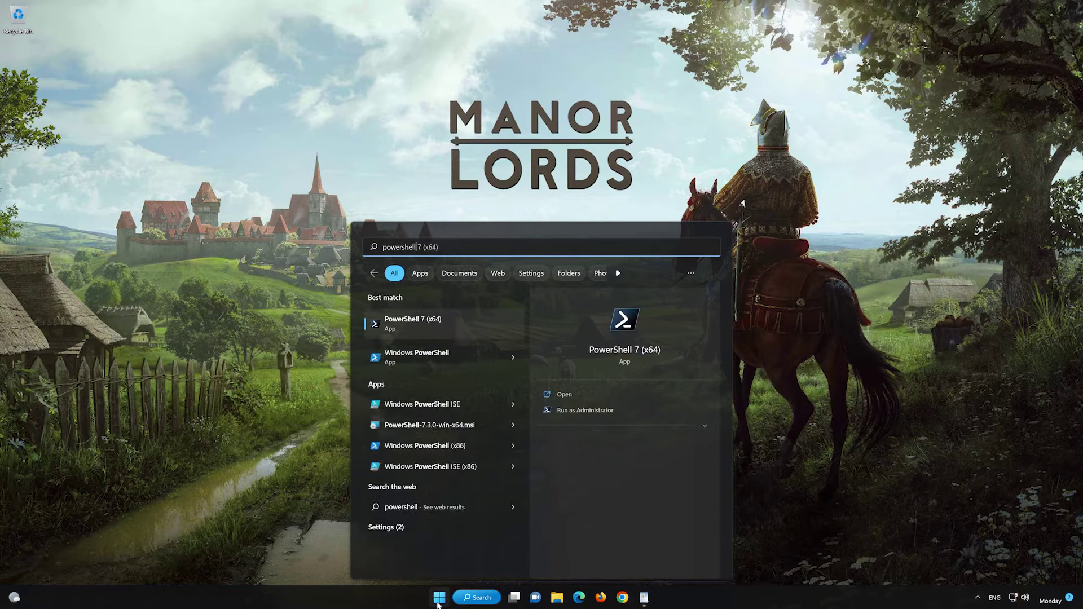
{"action": "right_click", "coordinate": [461, 326]}
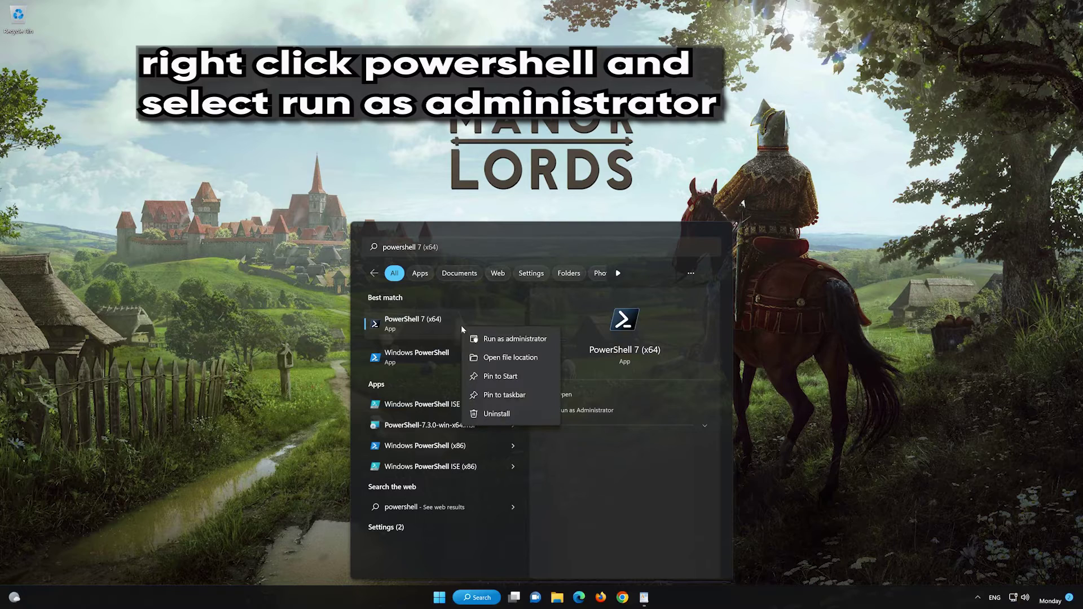
{"action": "left_click", "coordinate": [522, 340]}
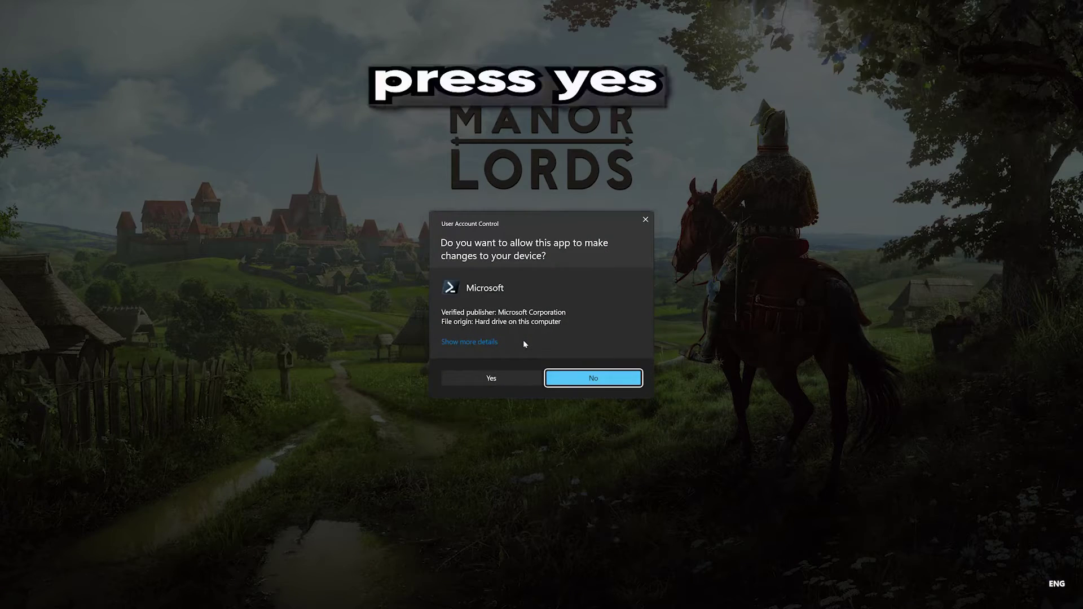
{"action": "left_click", "coordinate": [489, 378]}
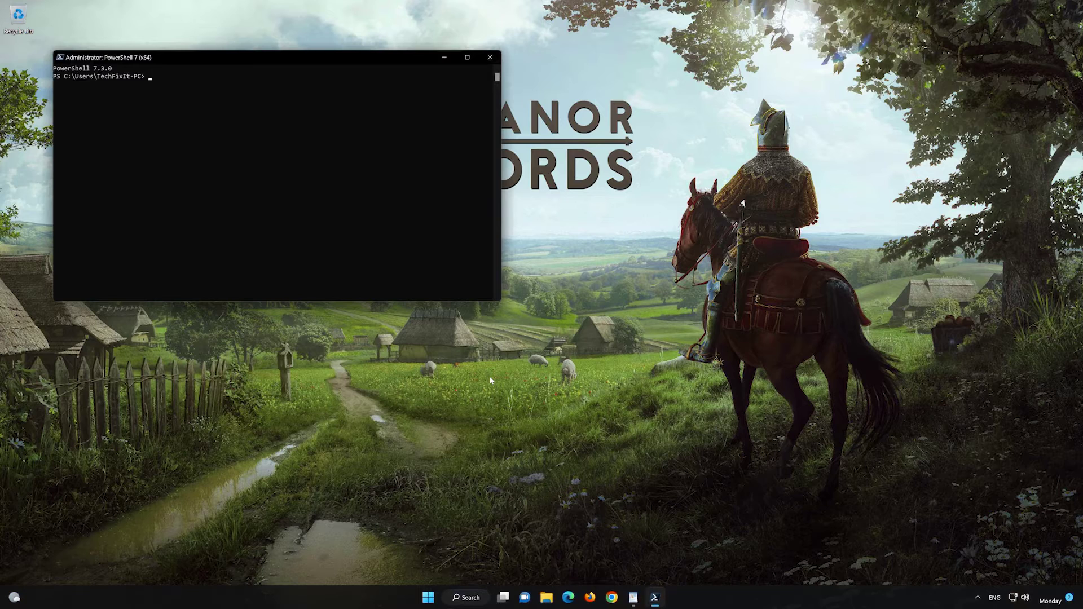
{"action": "left_click_drag", "start_coordinate": [329, 58], "coordinate": [632, 116]}
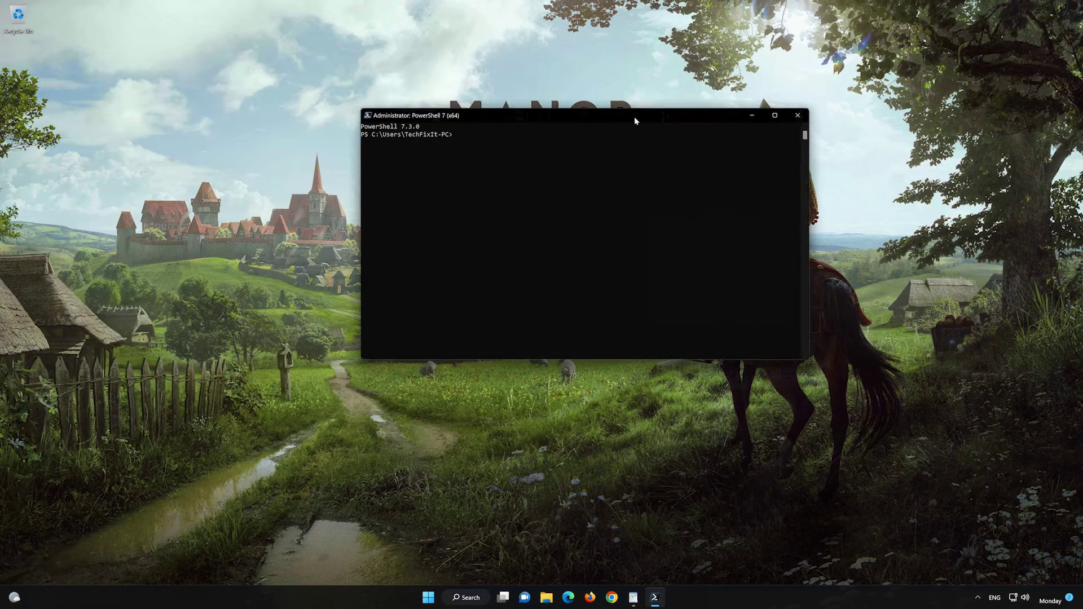
Copy the first command, the Get-AppXPackage *WindowsStore* -AllUsers re-registration, from the WordPad document and run it in the administrator PowerShell window
{"action": "left_click", "coordinate": [633, 597]}
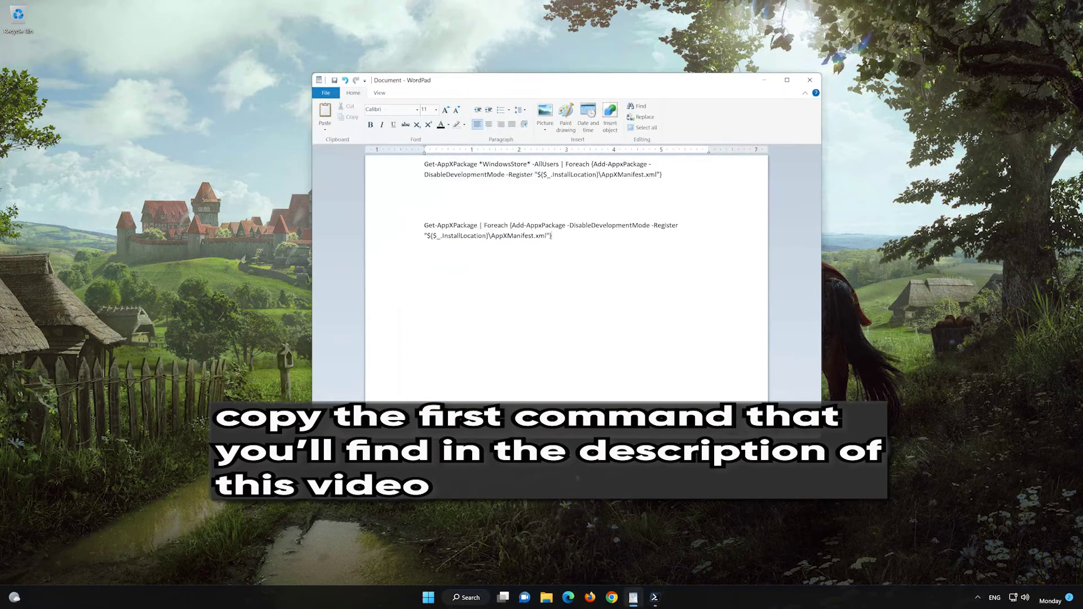
{"action": "left_click_drag", "start_coordinate": [663, 176], "coordinate": [422, 165]}
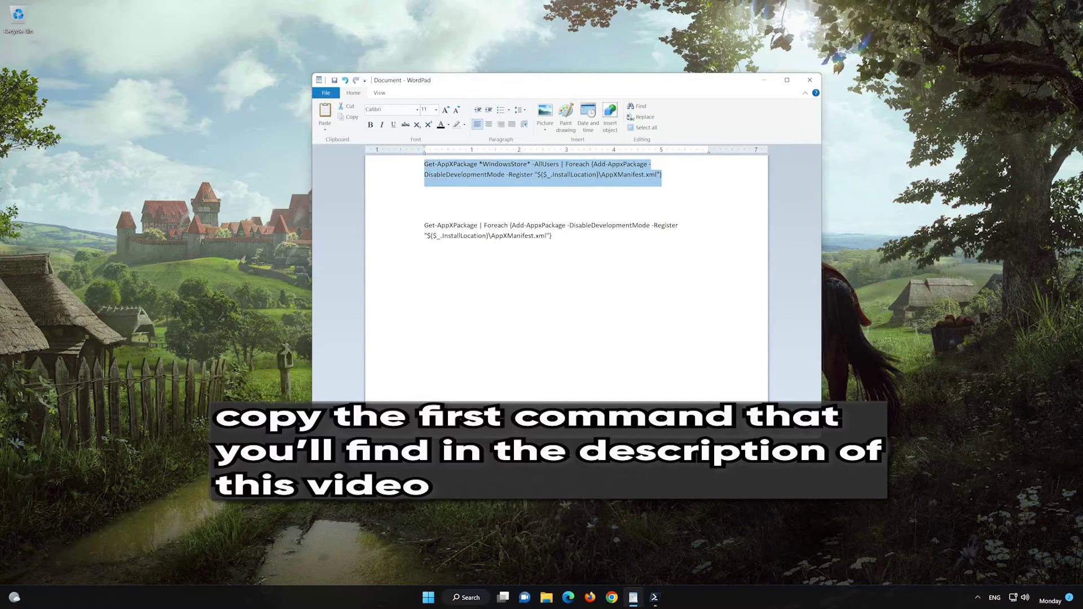
{"action": "right_click", "coordinate": [446, 169]}
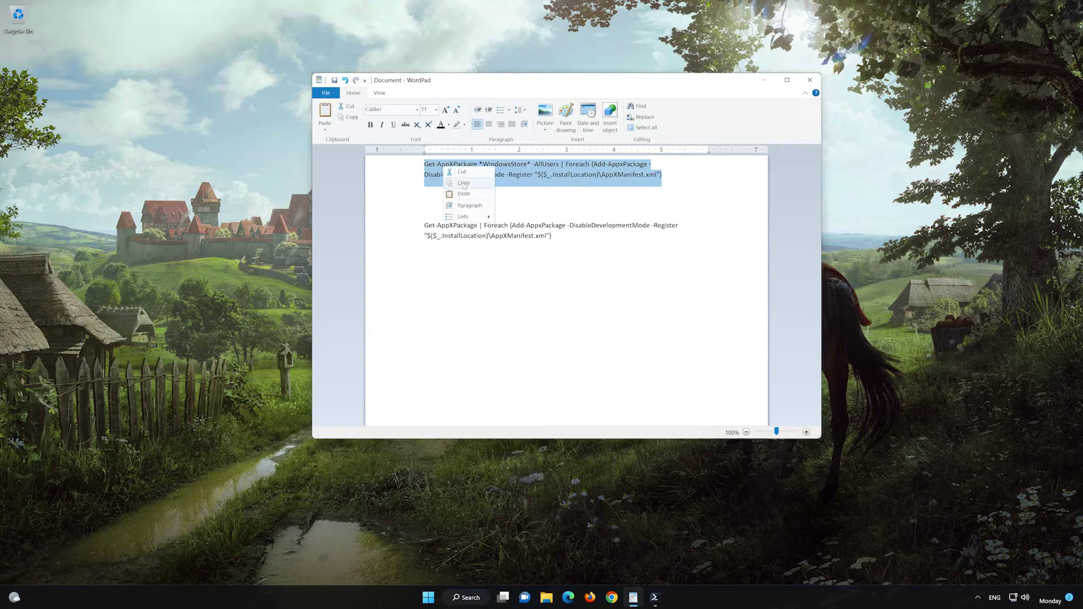
{"action": "left_click", "coordinate": [463, 184]}
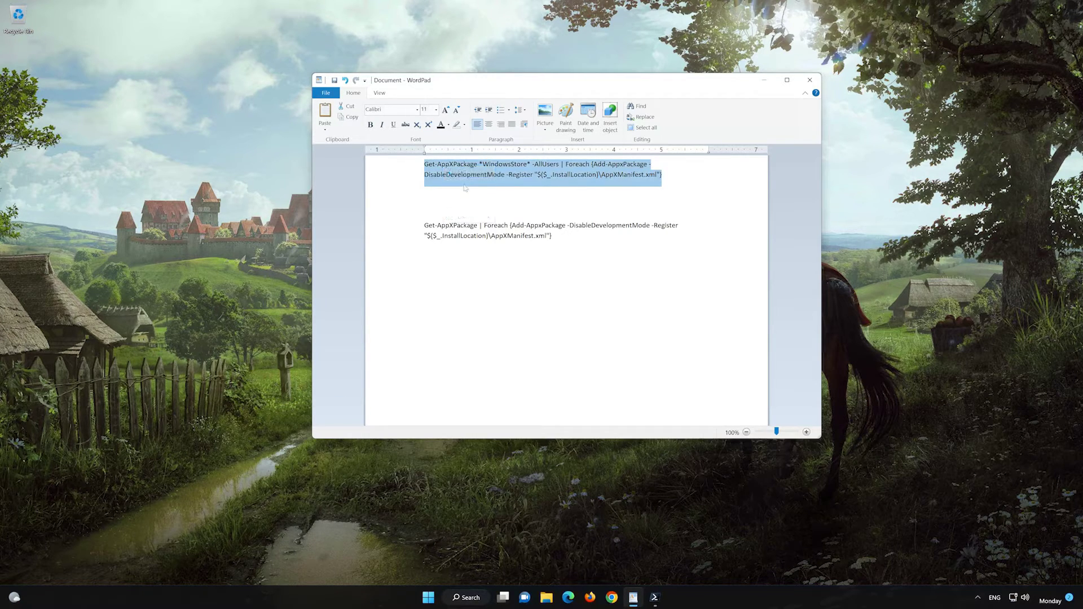
{"action": "left_click", "coordinate": [766, 81]}
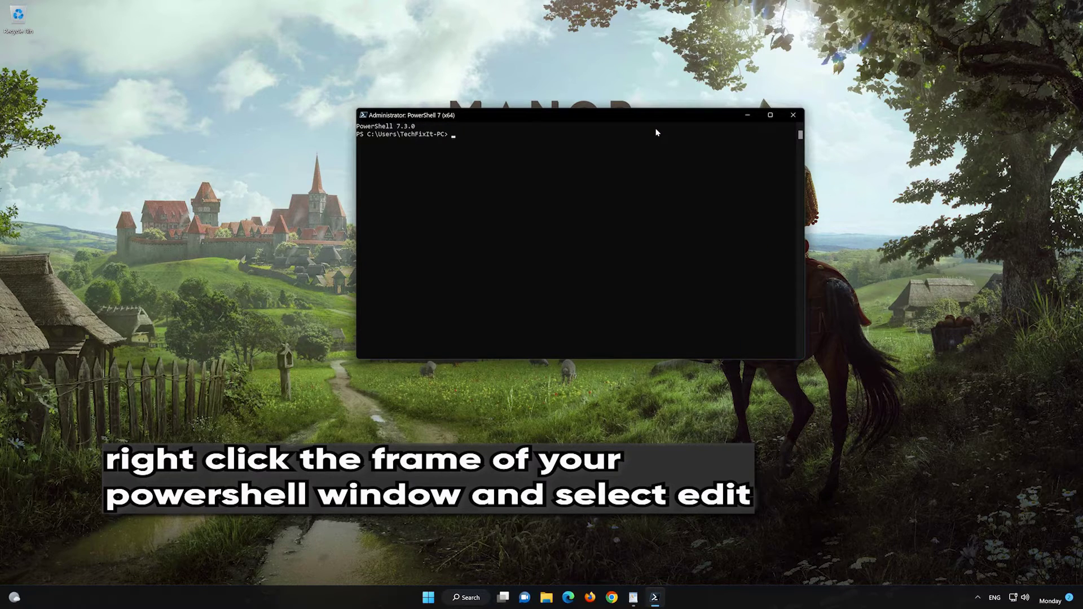
{"action": "right_click", "coordinate": [586, 116]}
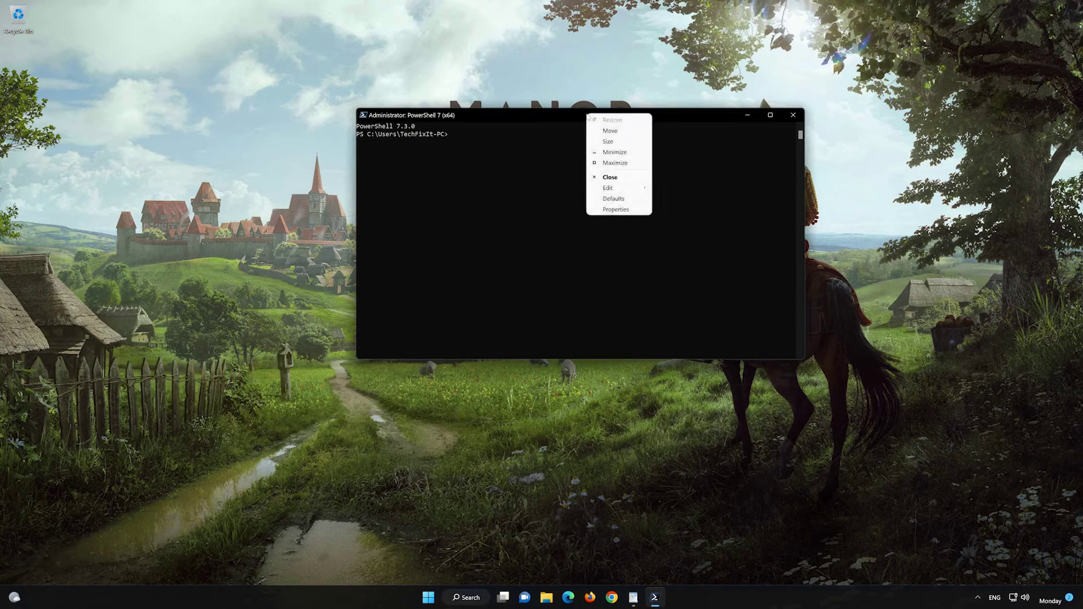
{"action": "mouse_move", "coordinate": [618, 189]}
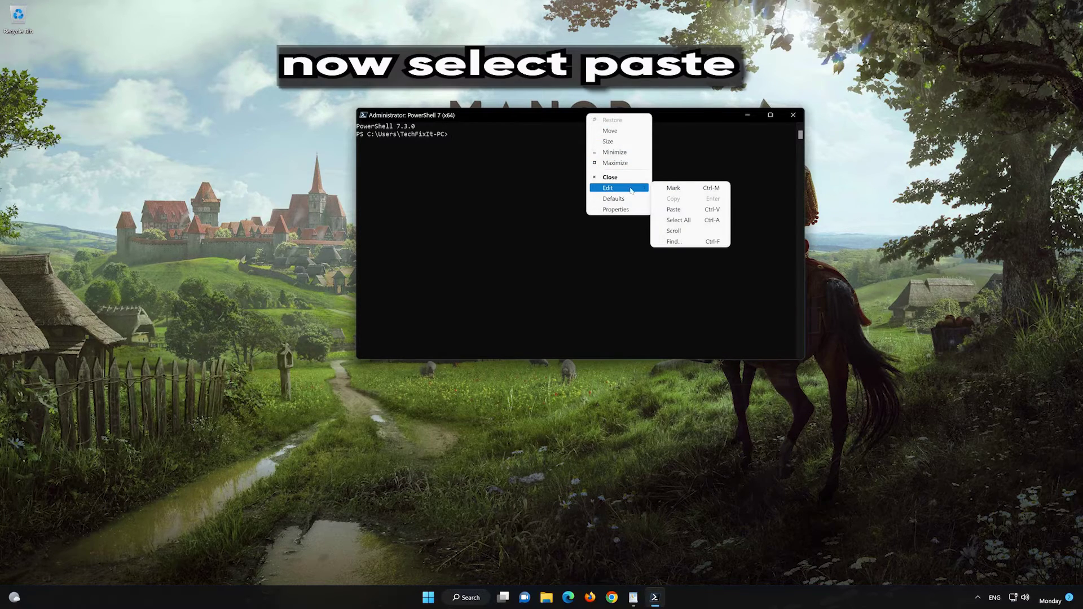
{"action": "left_click", "coordinate": [703, 209]}
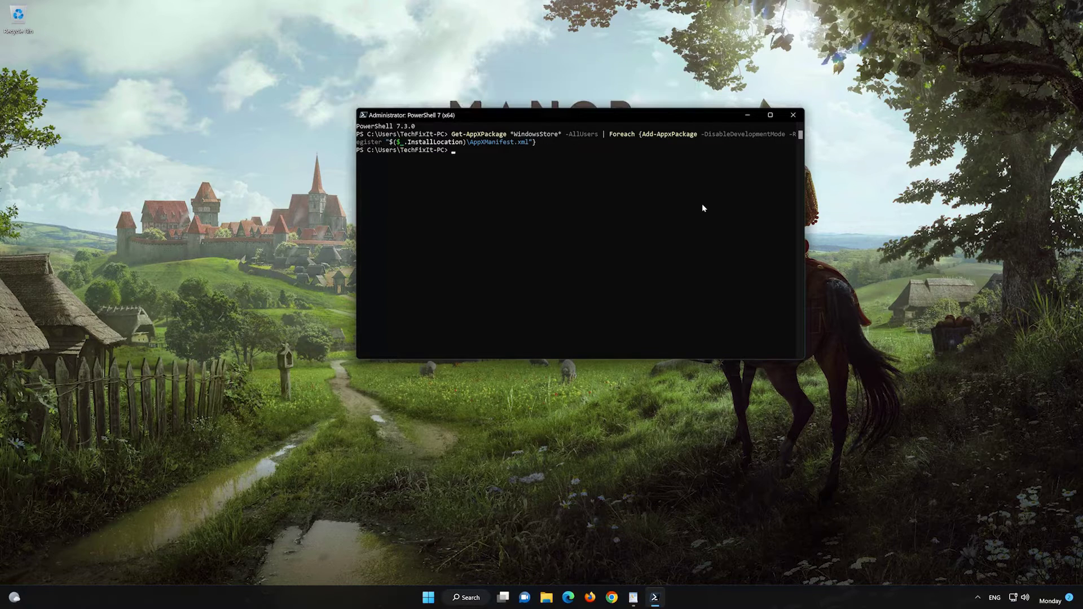
Copy the second WordPad command, which re-registers every package returned by Get-AppXPackage without a name filter, and run it in the administrator PowerShell window
{"action": "left_click", "coordinate": [633, 597]}
{"action": "left_click_drag", "start_coordinate": [552, 237], "coordinate": [424, 226]}
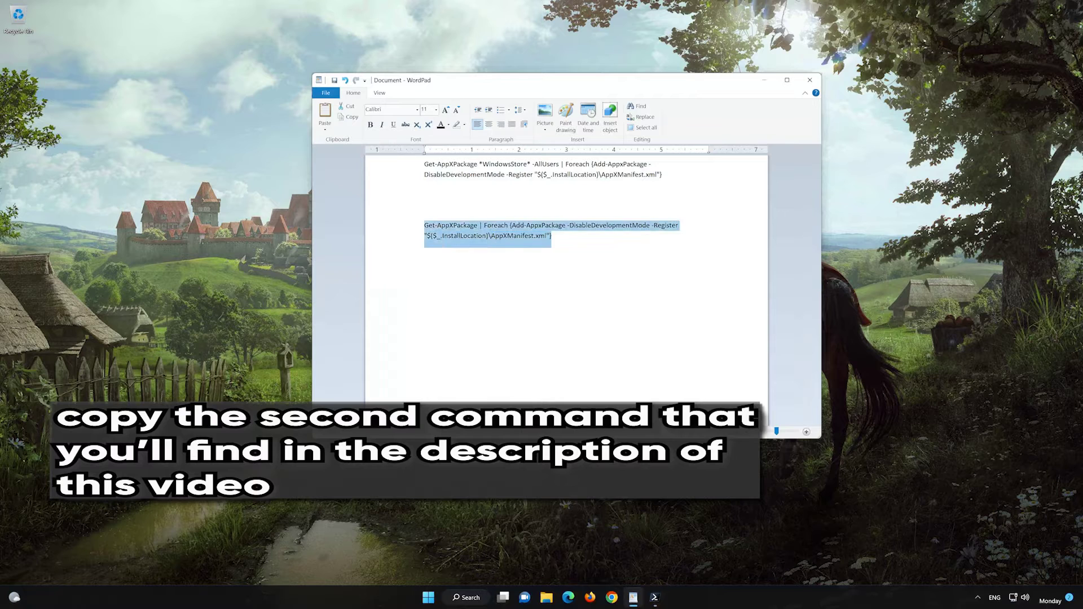
{"action": "right_click", "coordinate": [449, 229]}
{"action": "left_click", "coordinate": [467, 243]}
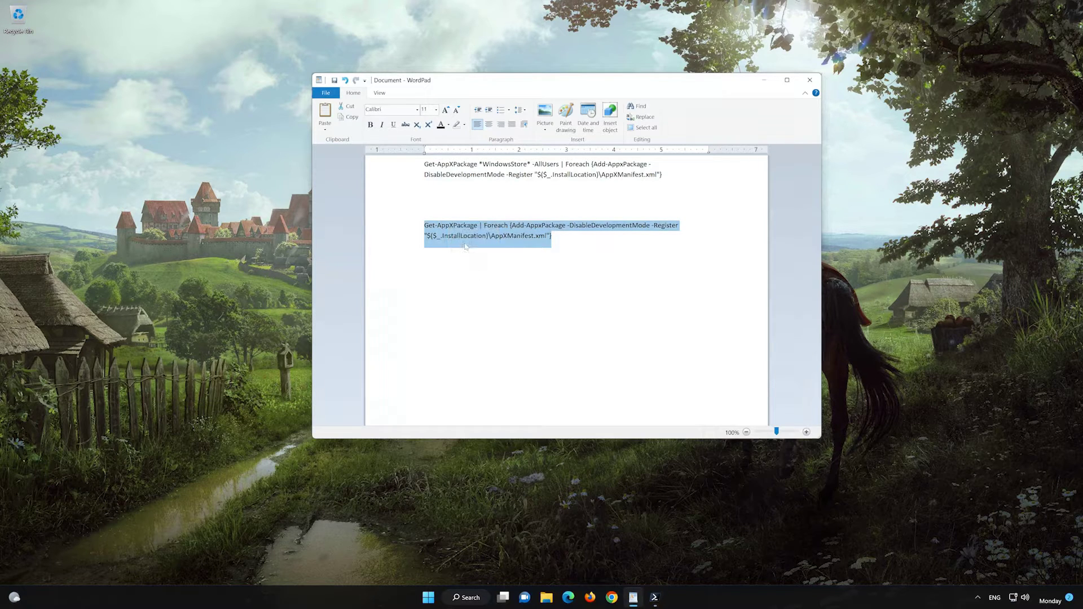
{"action": "left_click", "coordinate": [764, 83]}
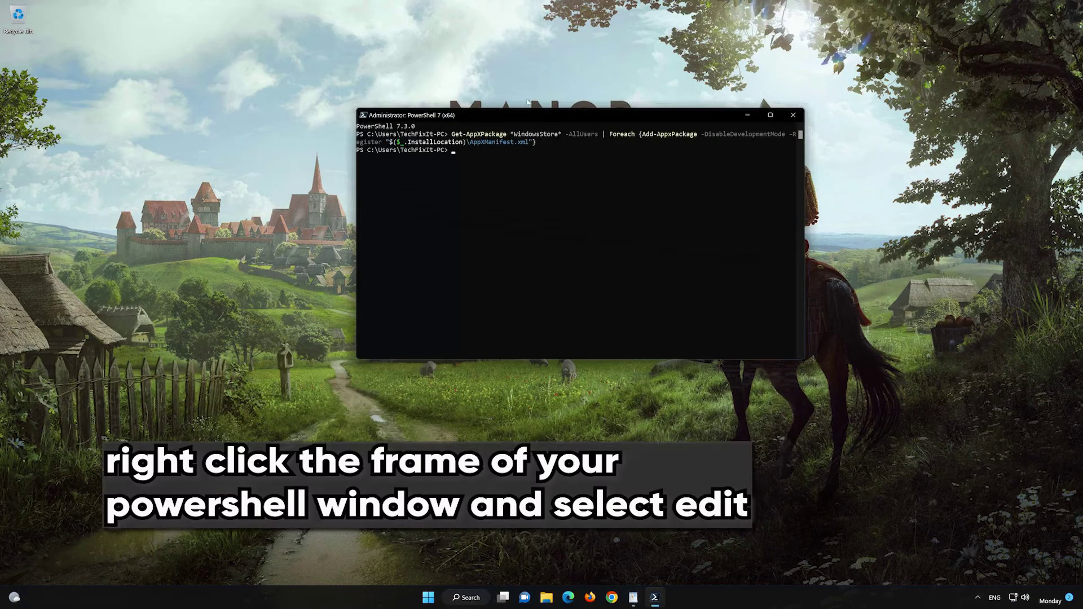
{"action": "right_click", "coordinate": [494, 115]}
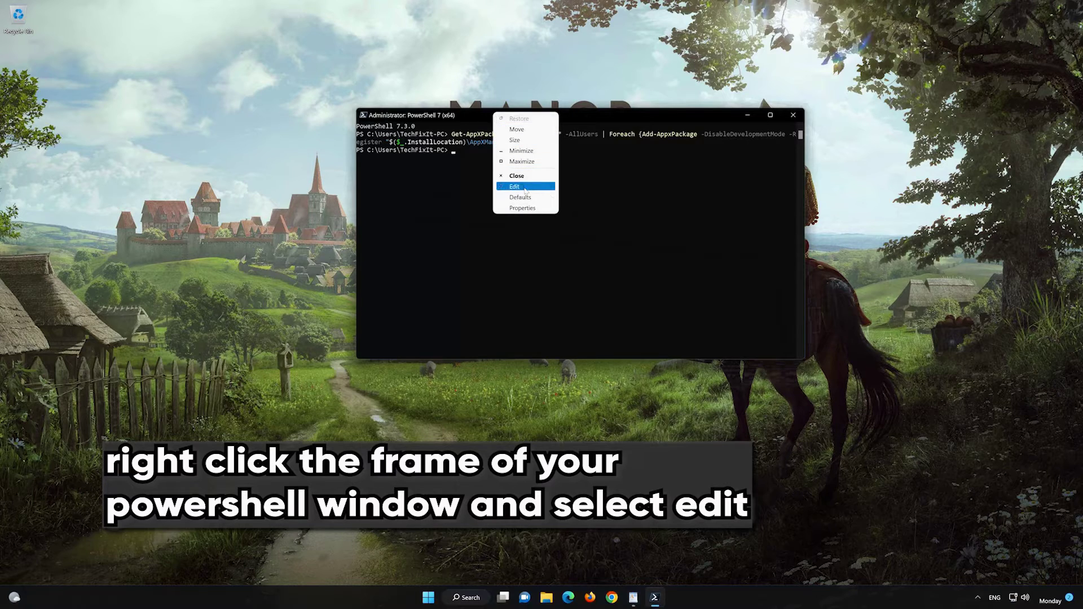
{"action": "mouse_move", "coordinate": [525, 191]}
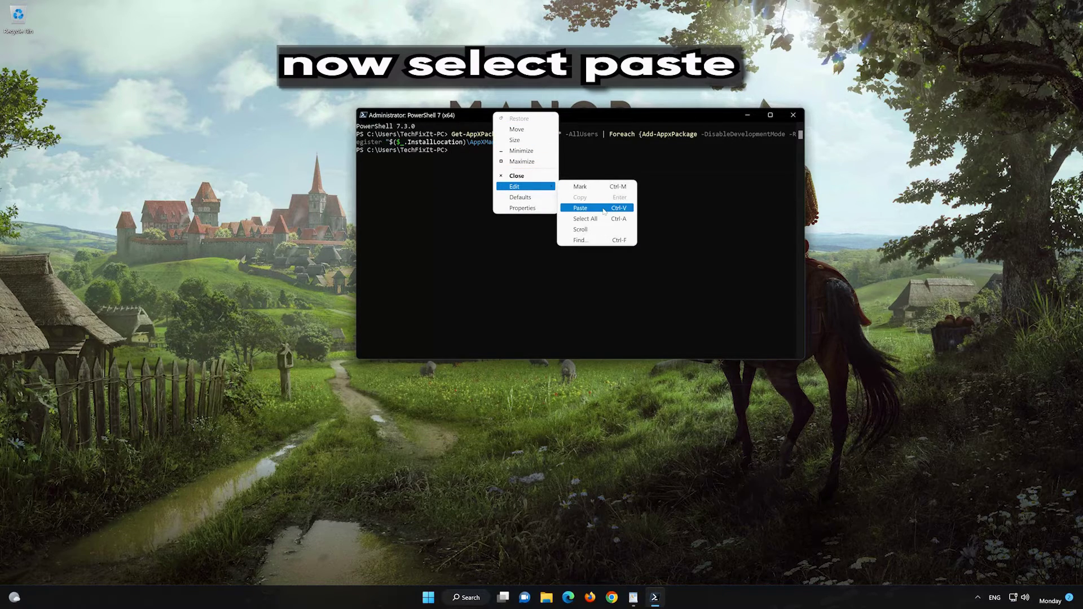
{"action": "left_click", "coordinate": [603, 208]}
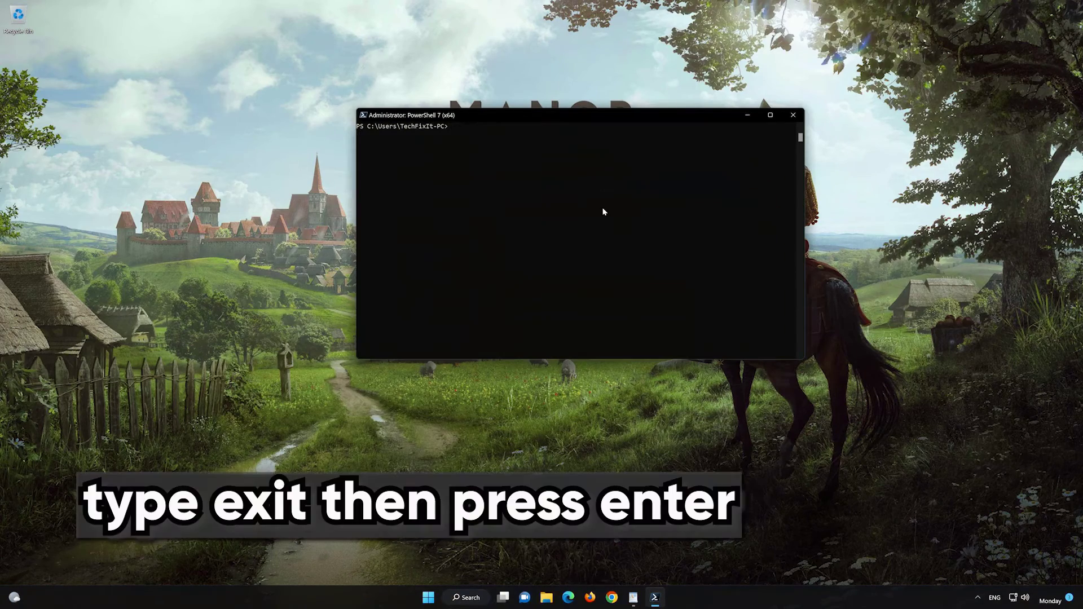
End the administrator PowerShell session with the exit command
{"action": "type", "text": "exit"}
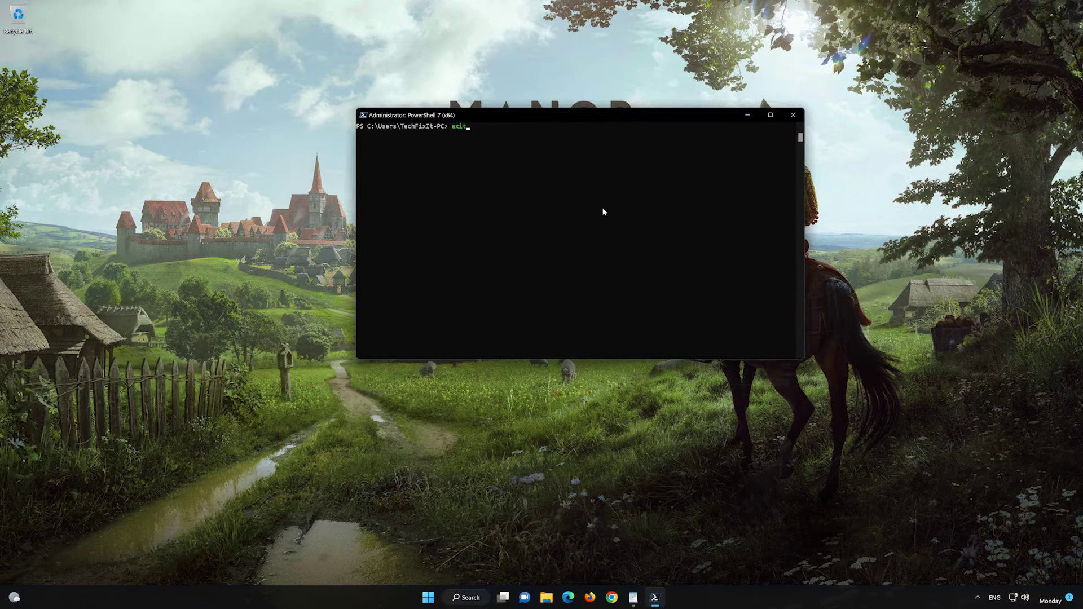
{"action": "key", "text": "Return"}
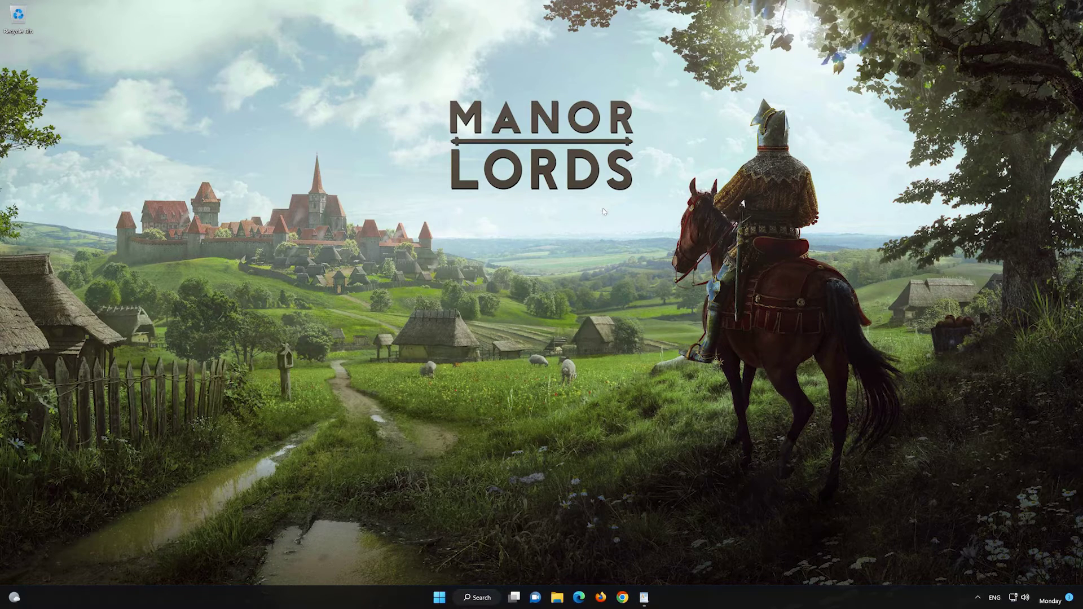
Search for Microsoft Store, pin it to the taskbar, and open it from there
{"action": "left_click", "coordinate": [439, 598]}
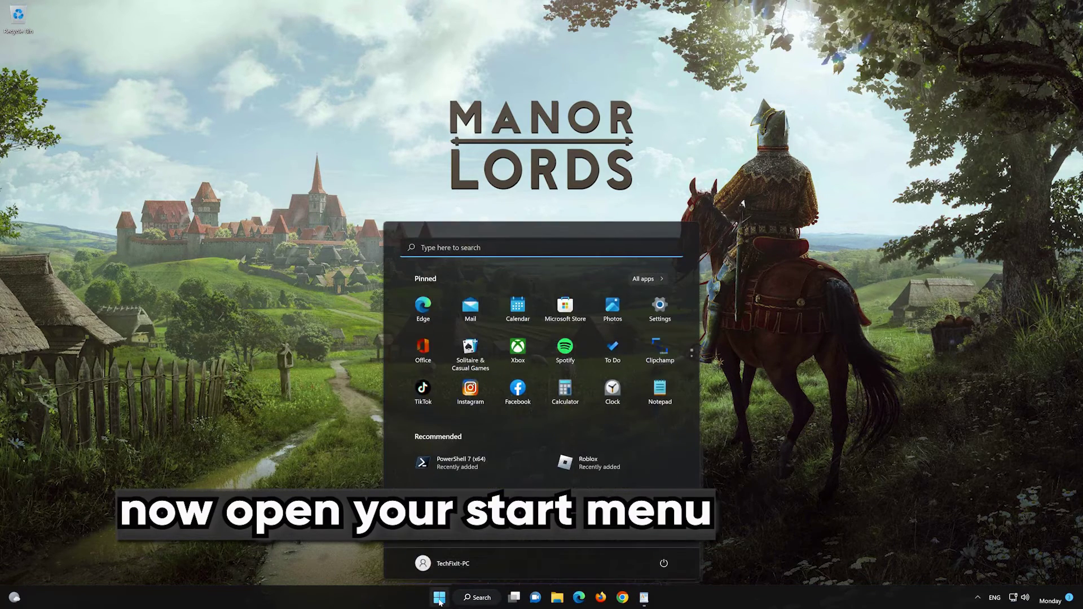
{"action": "type", "text": "m"}
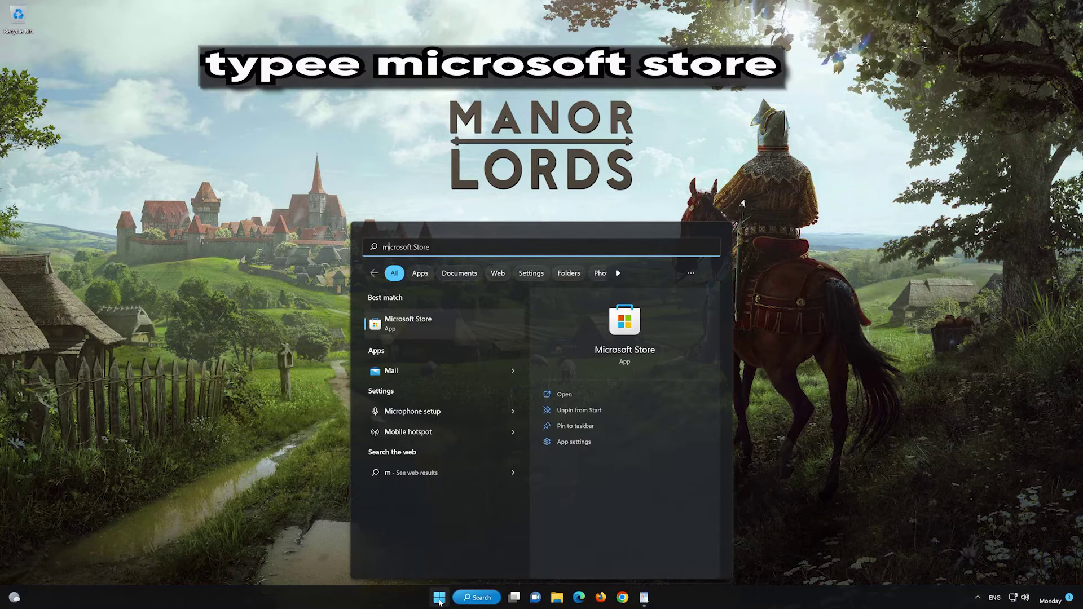
{"action": "type", "text": "i"}
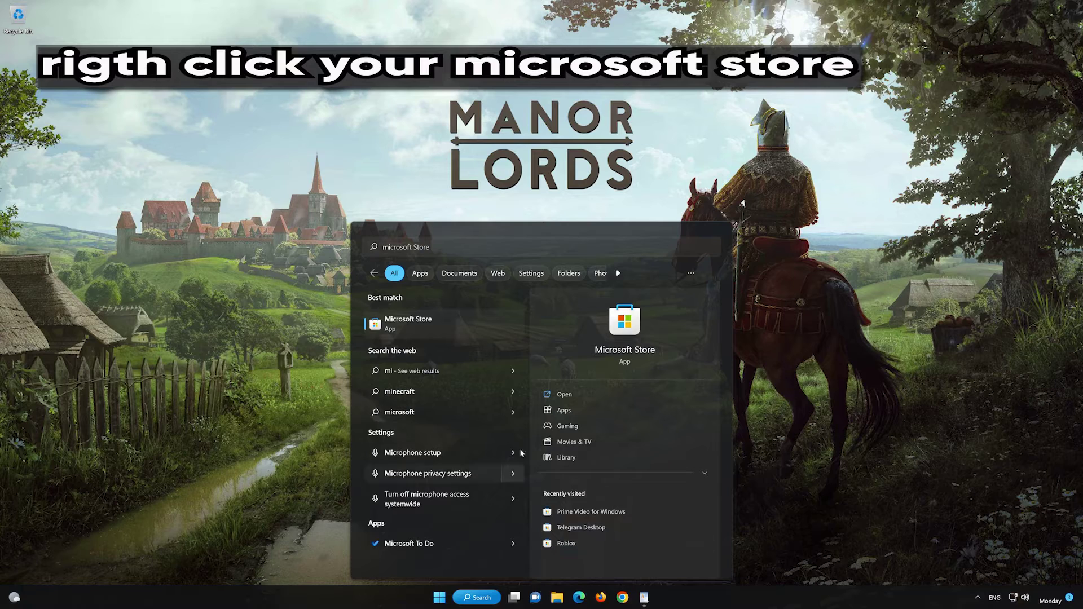
{"action": "right_click", "coordinate": [497, 327]}
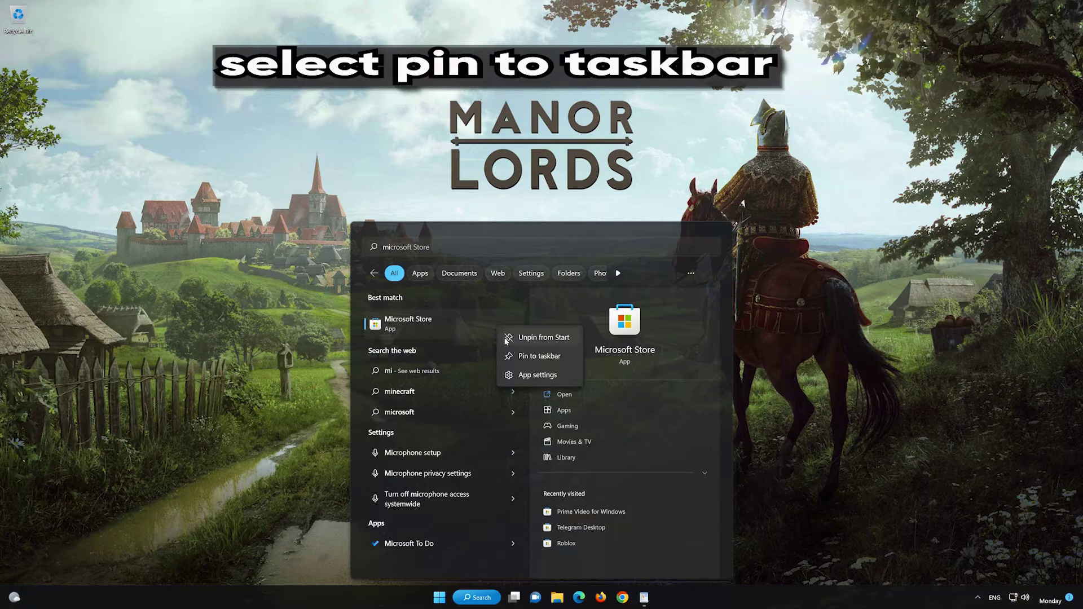
{"action": "left_click", "coordinate": [543, 355]}
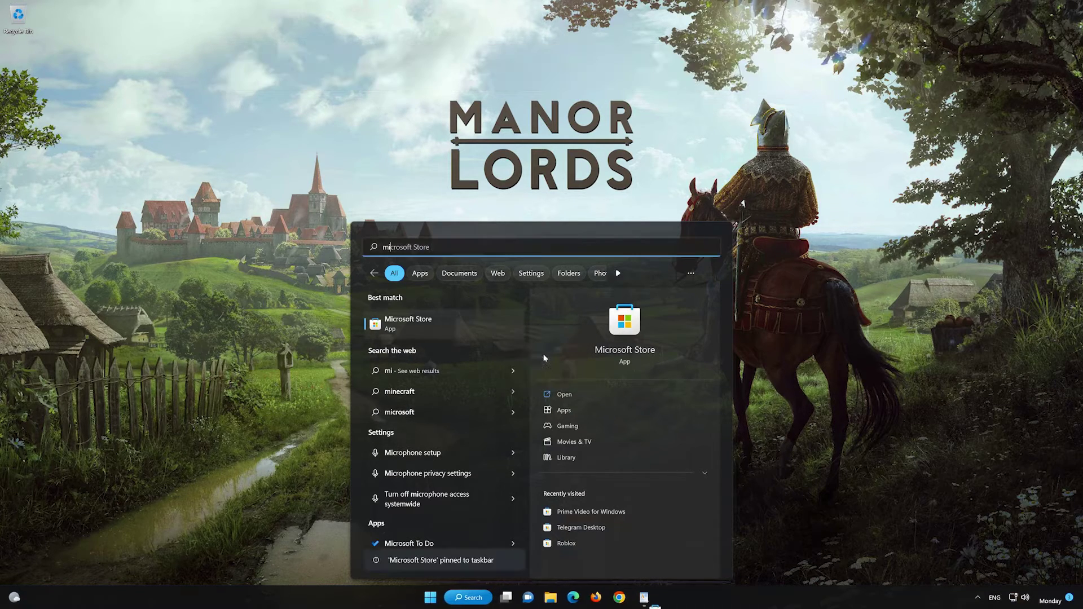
{"action": "left_click", "coordinate": [795, 358]}
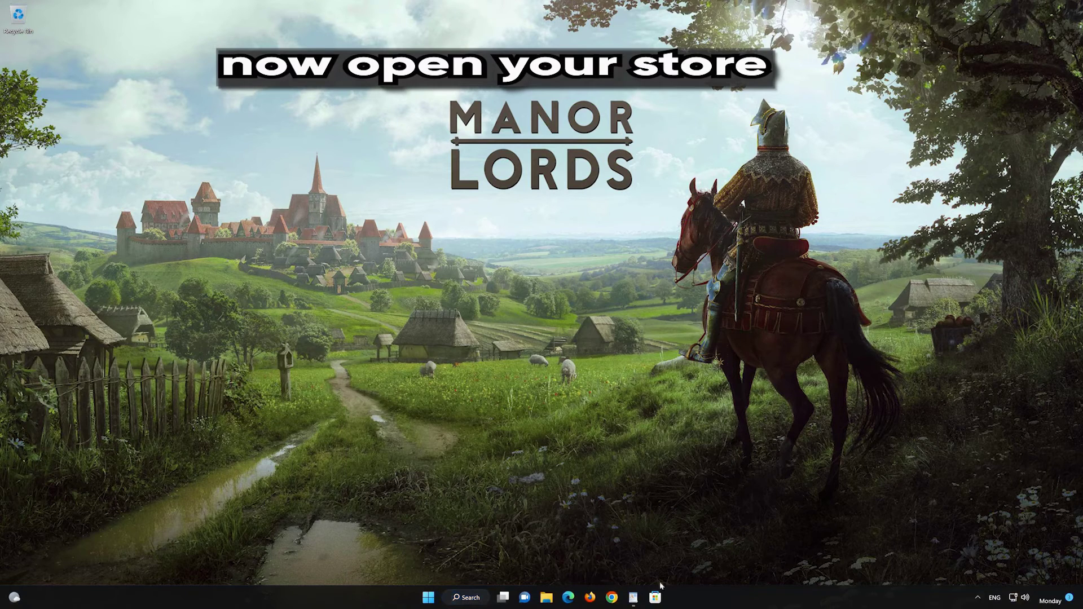
{"action": "left_click", "coordinate": [656, 599]}
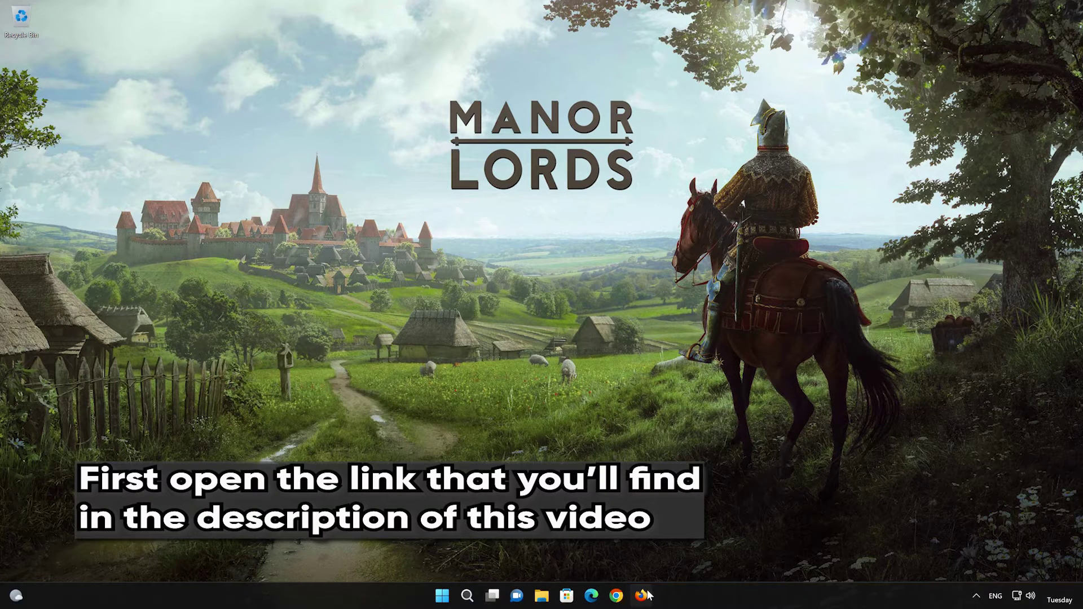
{"action": "left_click", "coordinate": [648, 594]}
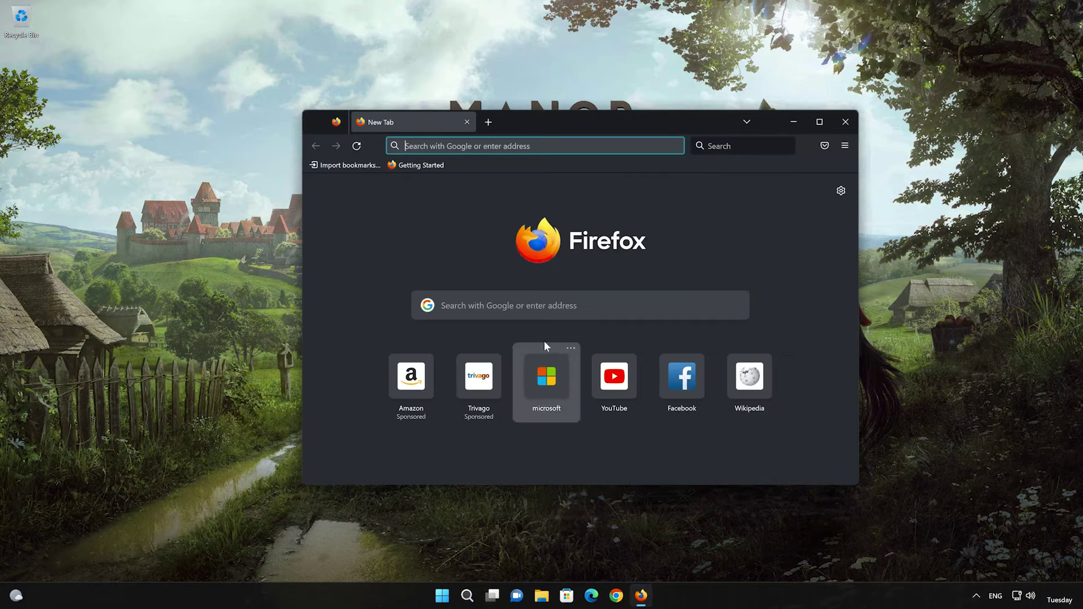
{"action": "right_click", "coordinate": [505, 144]}
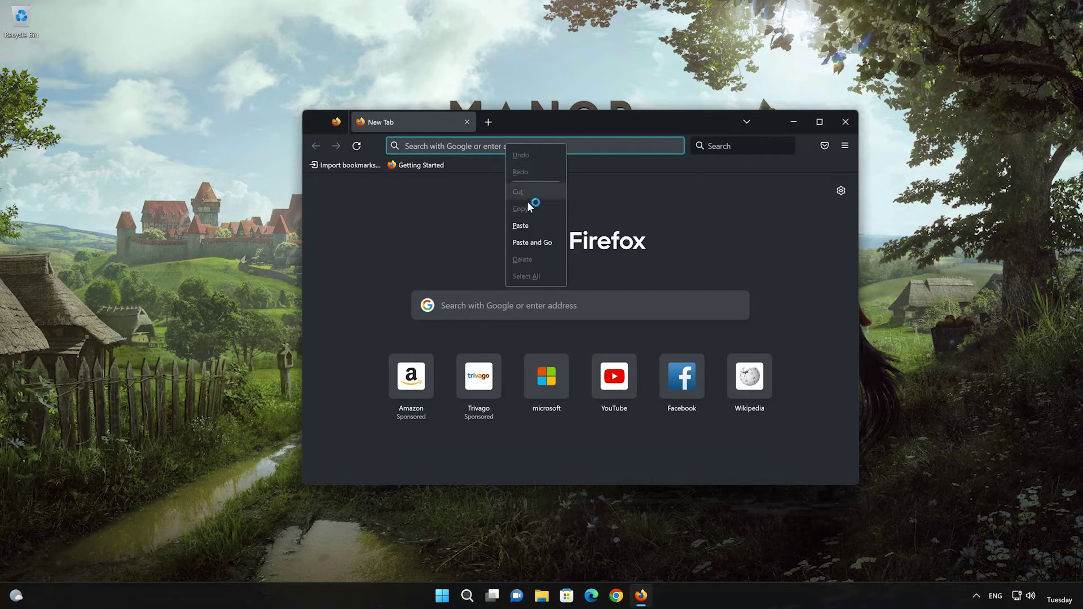
{"action": "left_click", "coordinate": [536, 242]}
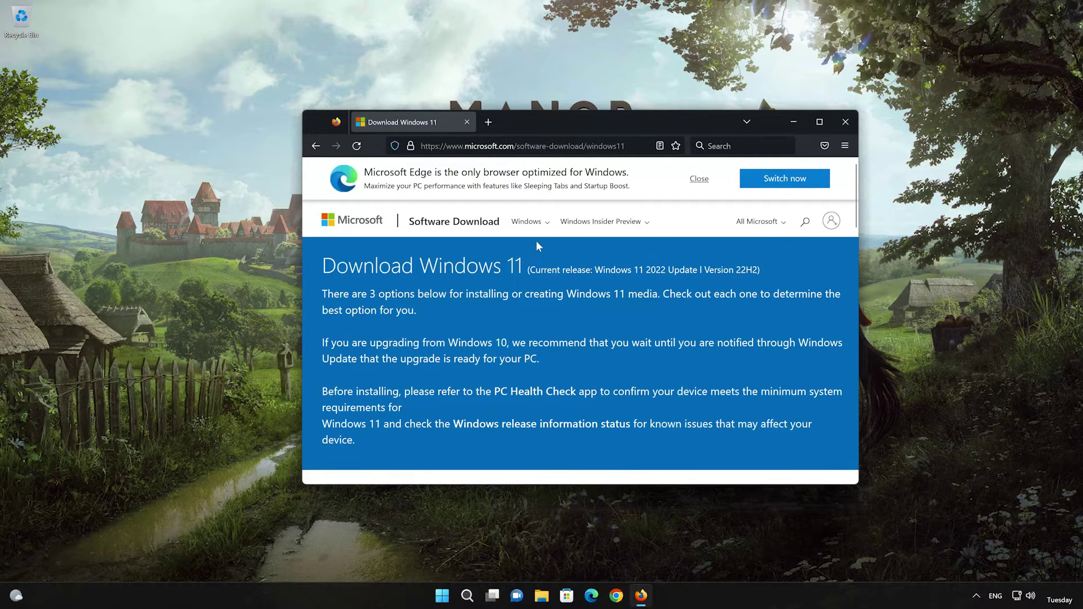
{"action": "scroll", "coordinate": [536, 242], "scroll_direction": "down", "scroll_amount": 10}
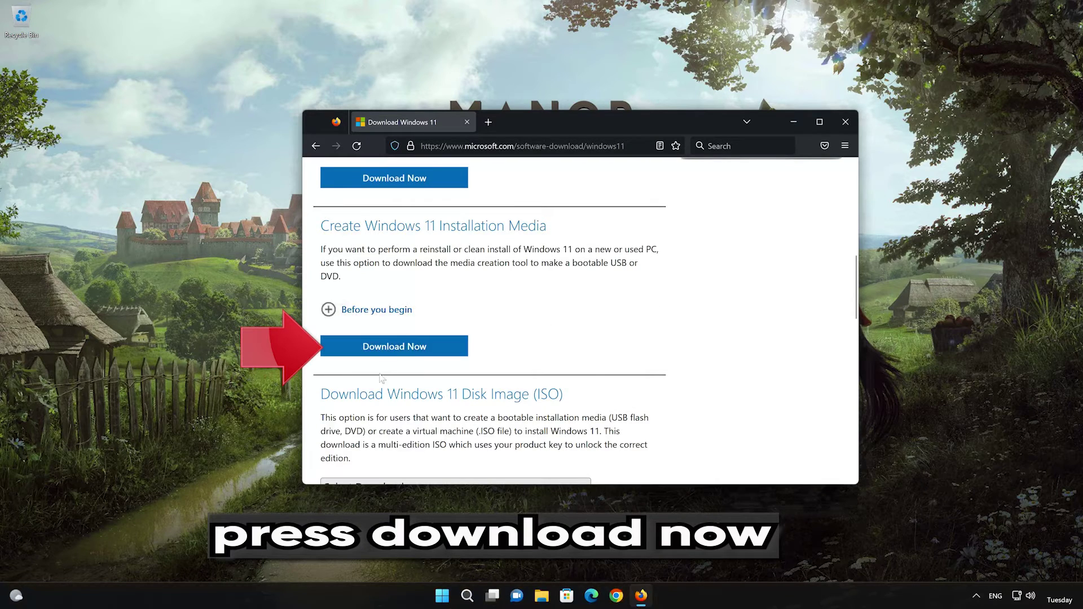
{"action": "left_click", "coordinate": [409, 355]}
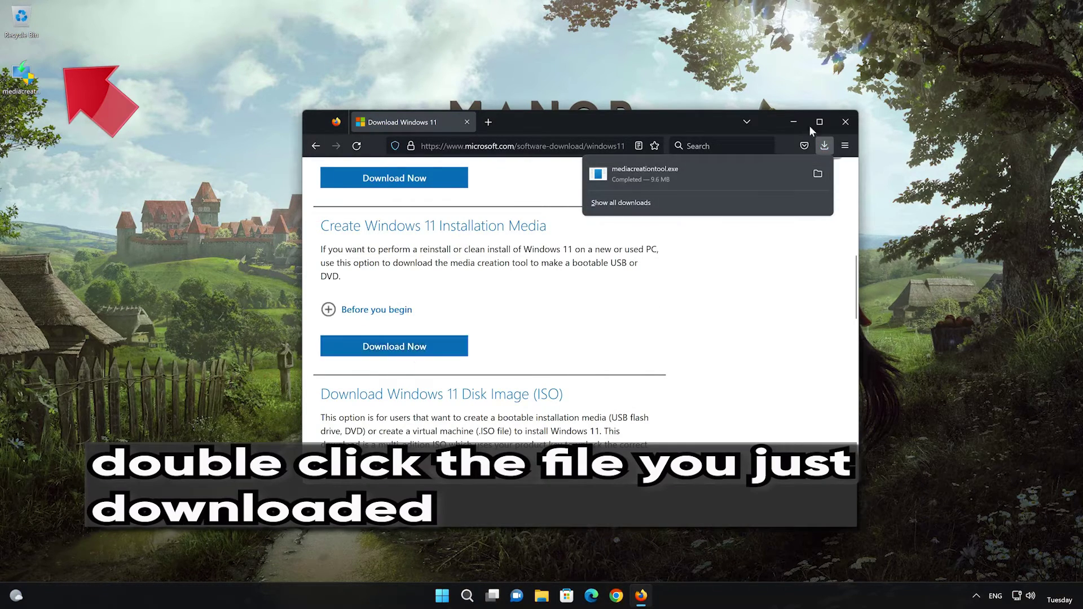
{"action": "left_click", "coordinate": [845, 121]}
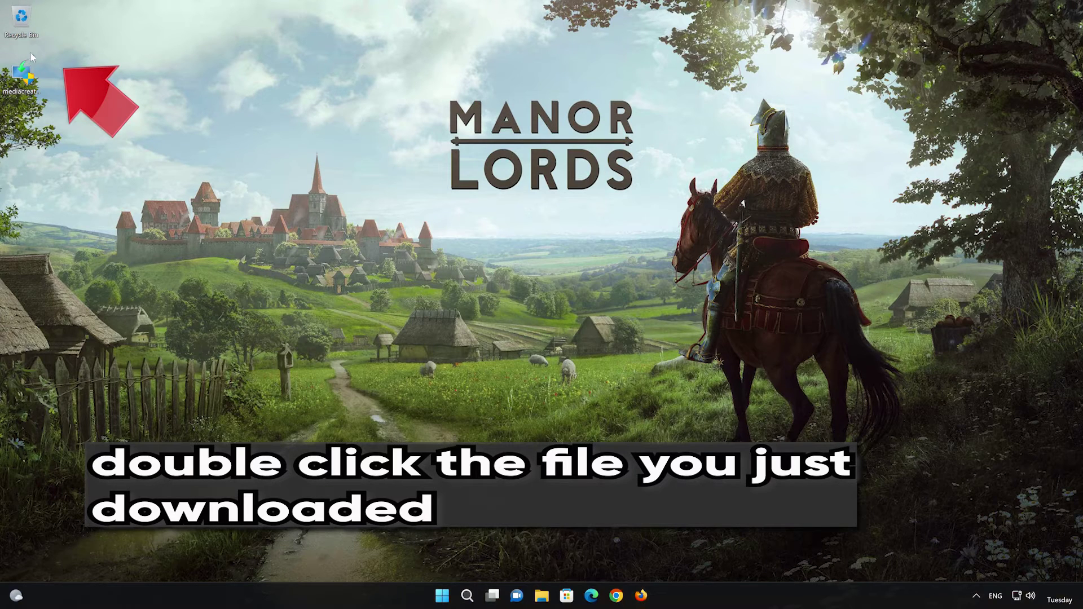
Run the downloaded mediacreationtool with permission to make changes, accept its license terms, and keep the recommended language and edition
{"action": "double_click", "coordinate": [22, 85]}
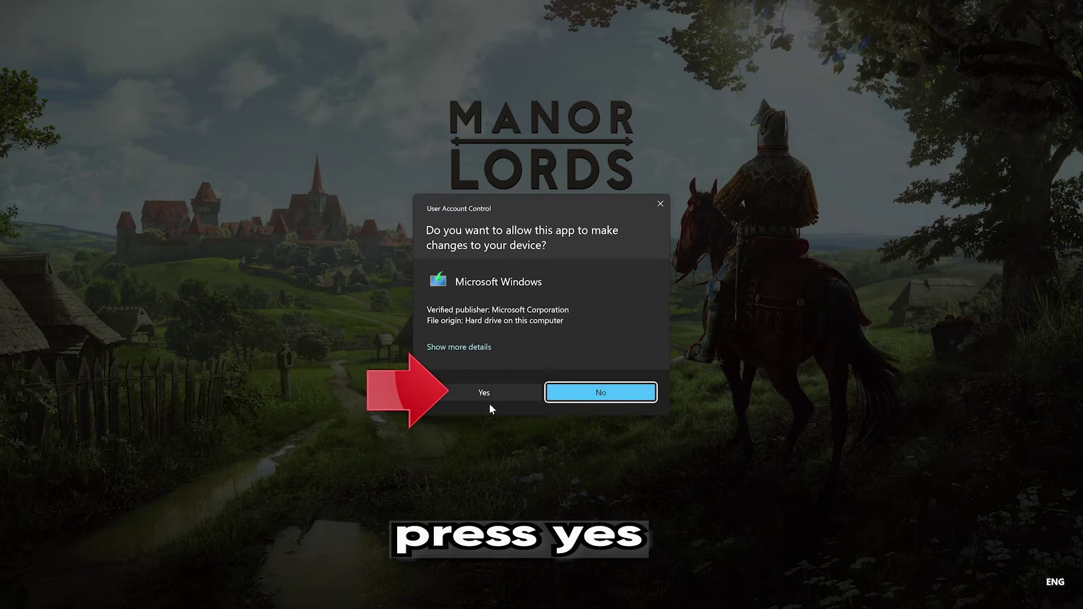
{"action": "left_click", "coordinate": [479, 393]}
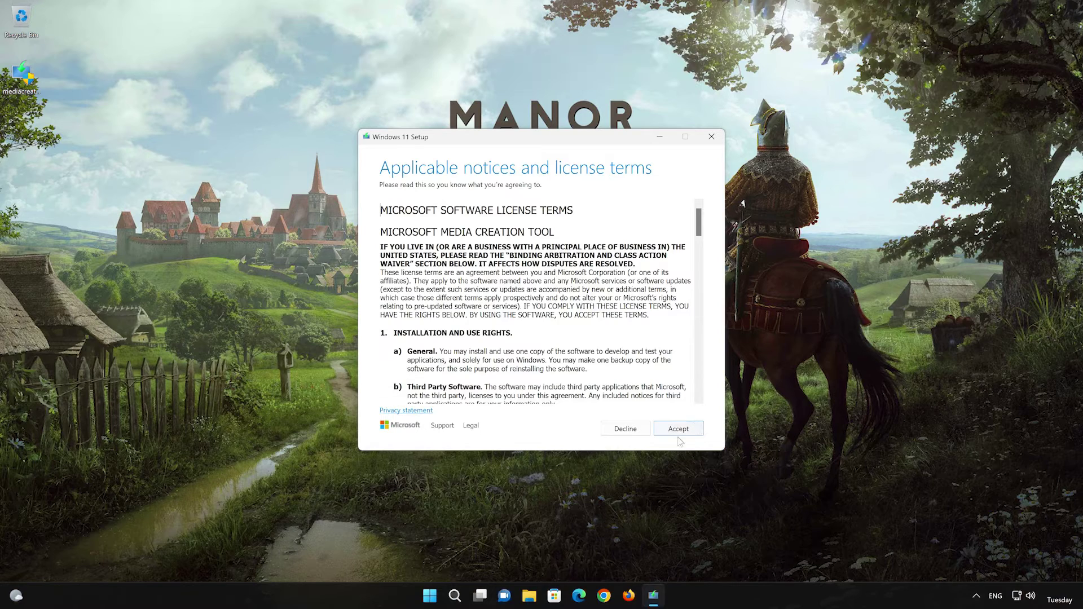
{"action": "left_click", "coordinate": [680, 429]}
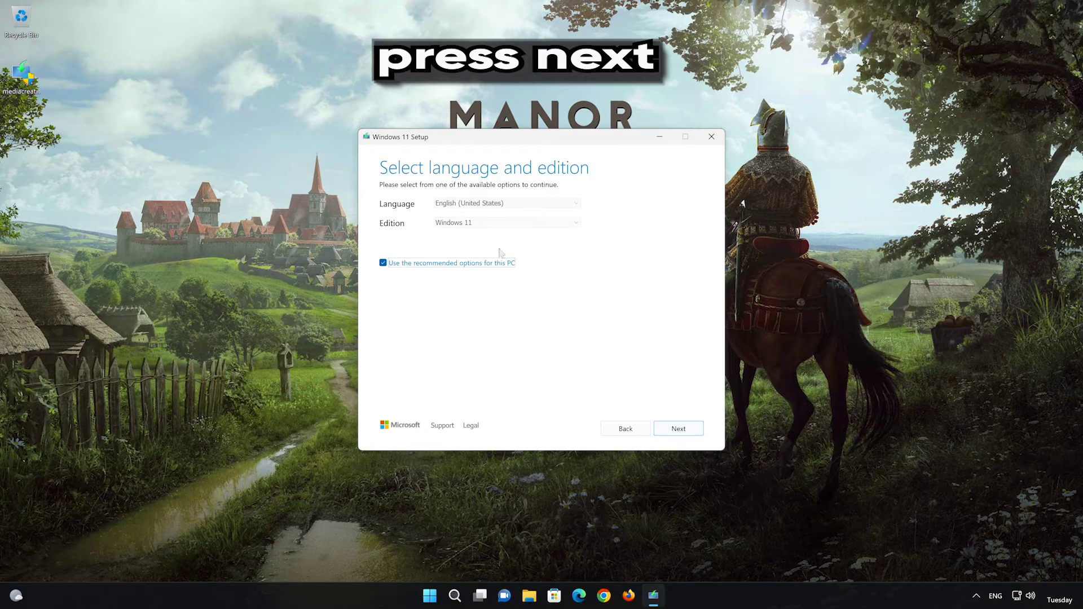
{"action": "left_click", "coordinate": [693, 433]}
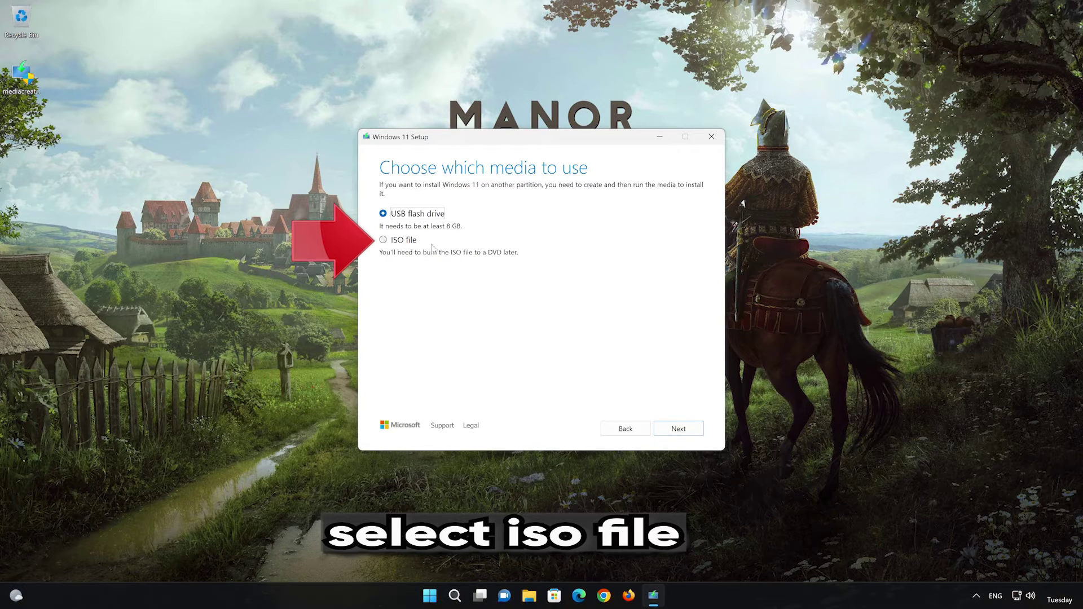
Choose ISO file as the media, save it to the Desktop as "Windows 11", and finish the media creation setup
{"action": "left_click", "coordinate": [383, 240]}
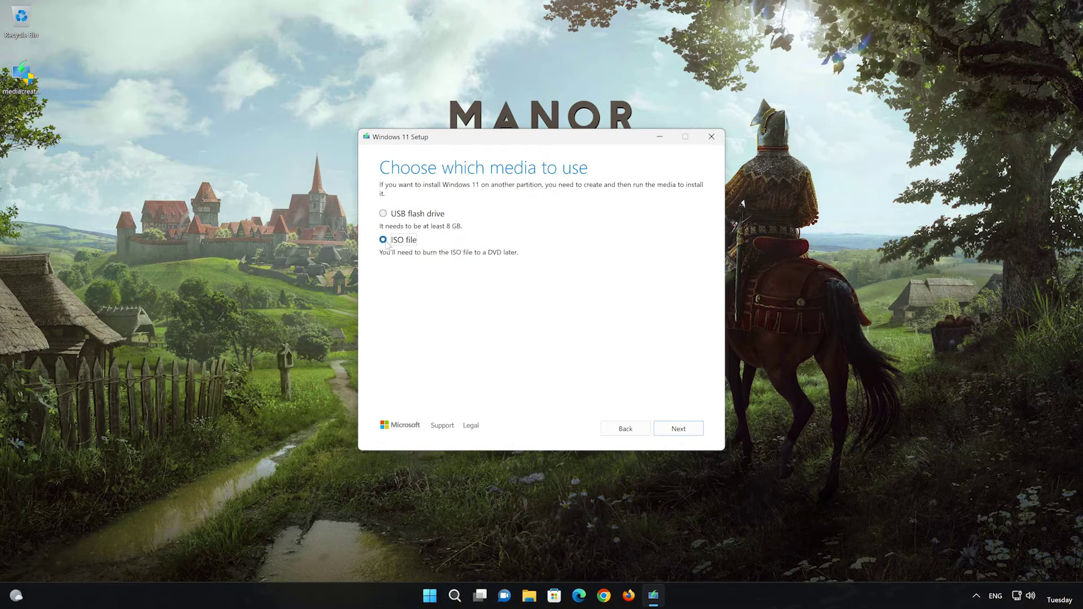
{"action": "left_click", "coordinate": [678, 430]}
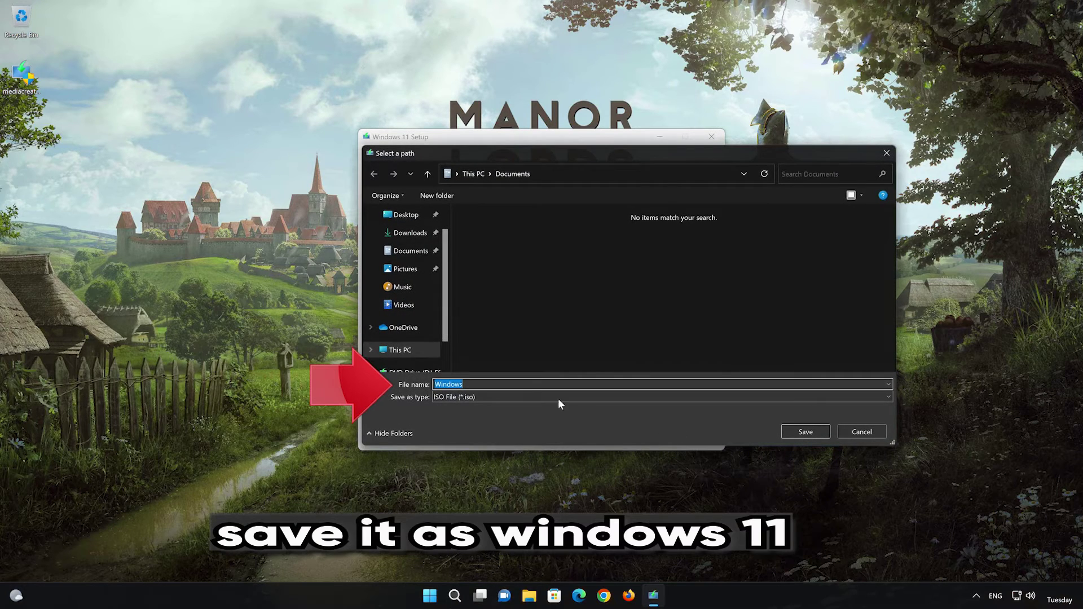
{"action": "key", "text": "End"}
{"action": "type", "text": "11"}
{"action": "left_click", "coordinate": [402, 214]}
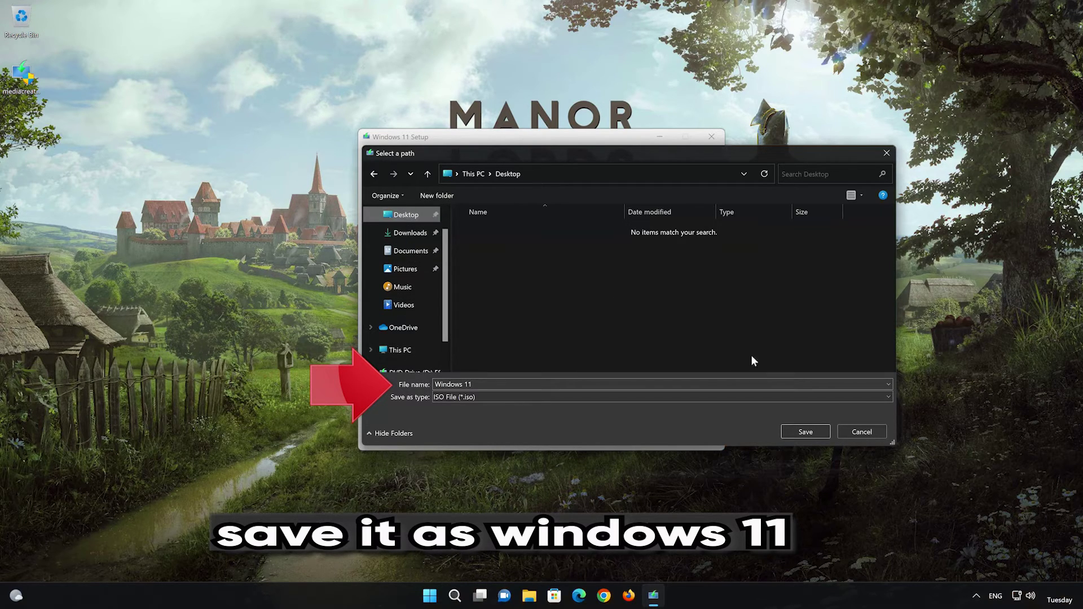
{"action": "left_click", "coordinate": [814, 430]}
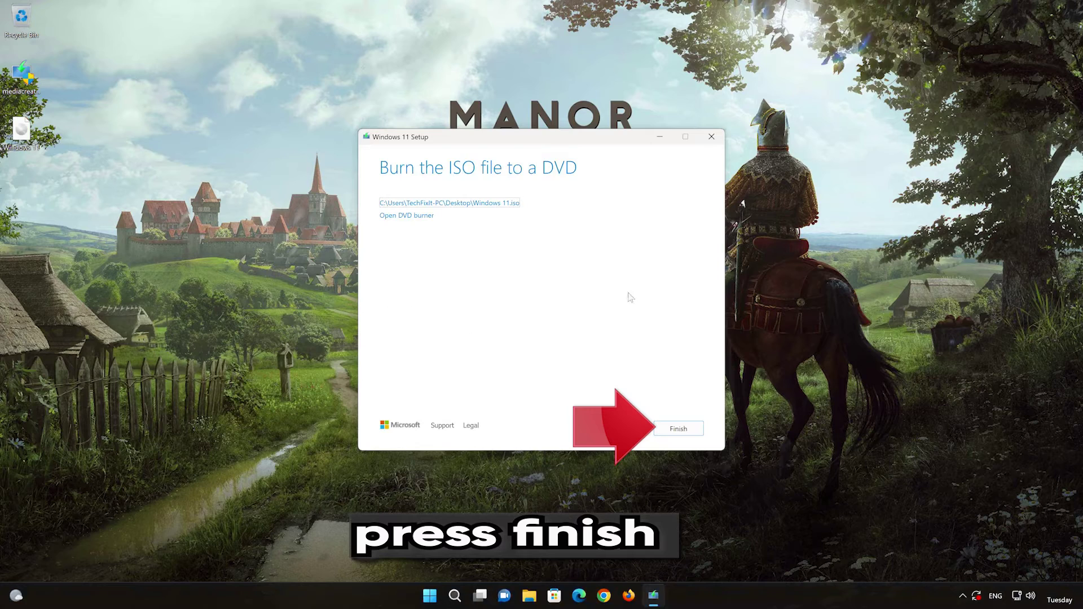
{"action": "left_click", "coordinate": [678, 430]}
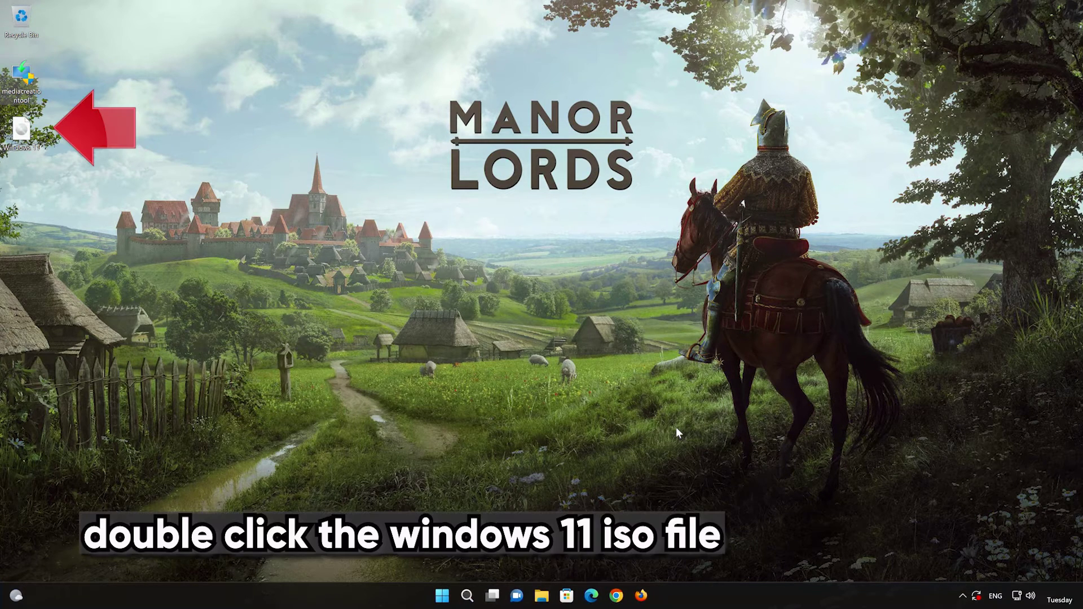
Mount the Windows 11 ISO from the desktop, run its setup application with permission to make changes, and close the drive's folder window
{"action": "double_click", "coordinate": [21, 136]}
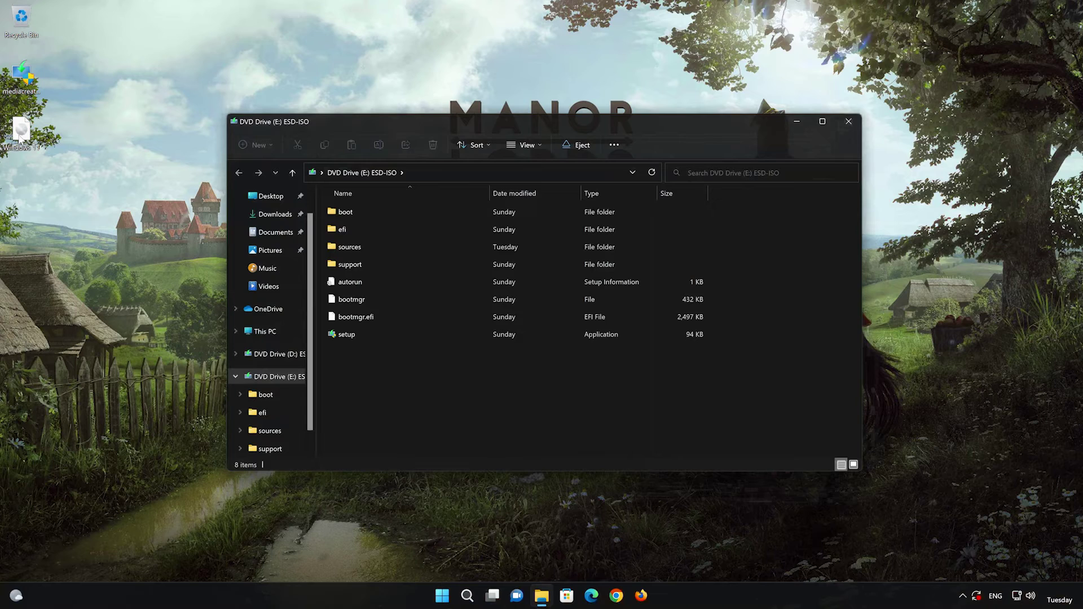
{"action": "double_click", "coordinate": [405, 334]}
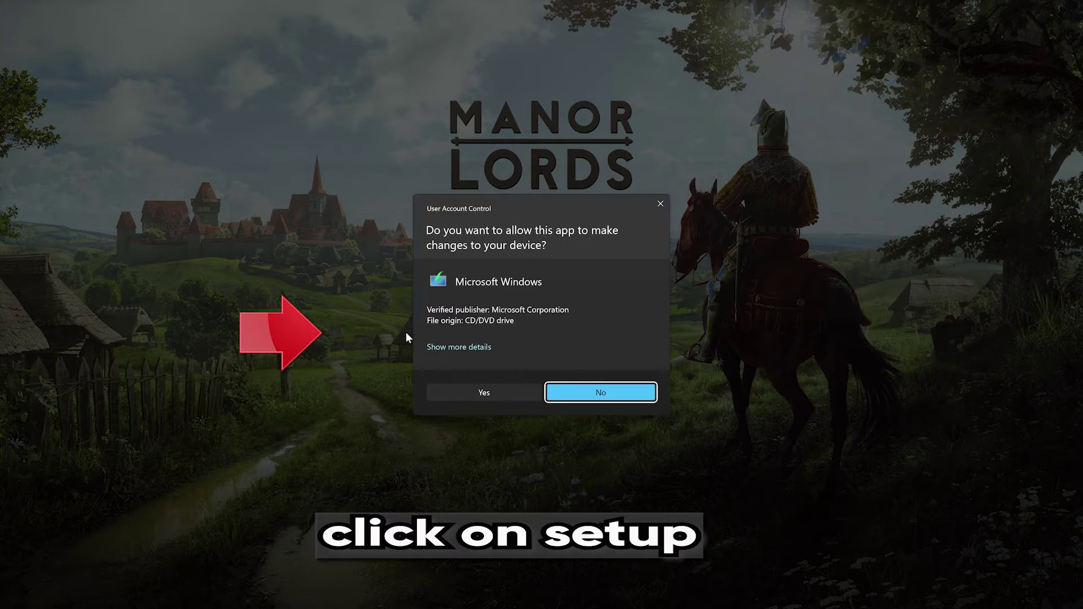
{"action": "left_click", "coordinate": [477, 392]}
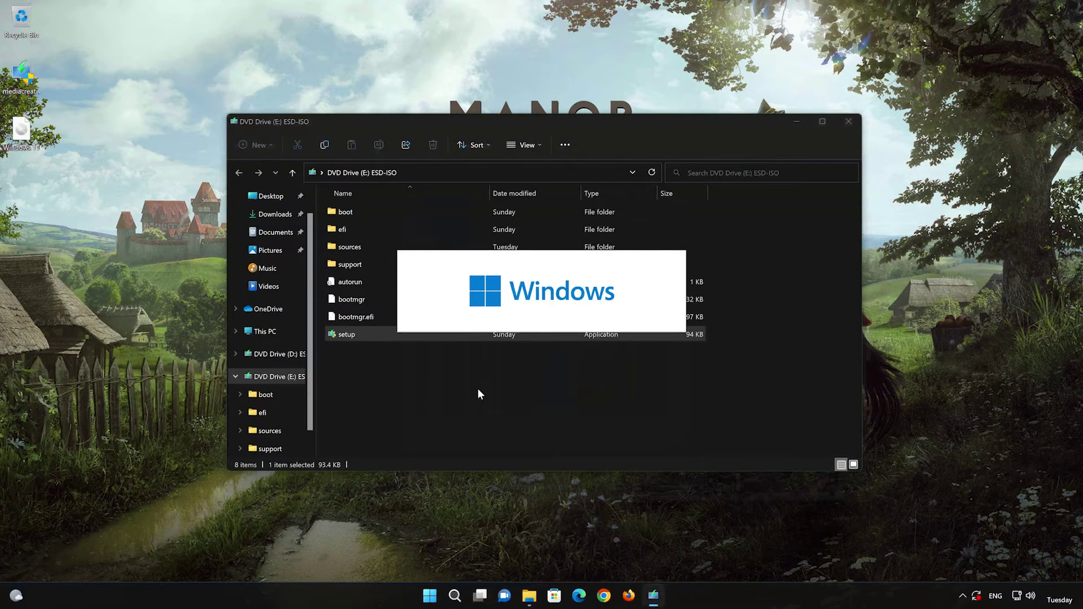
{"action": "left_click", "coordinate": [848, 121]}
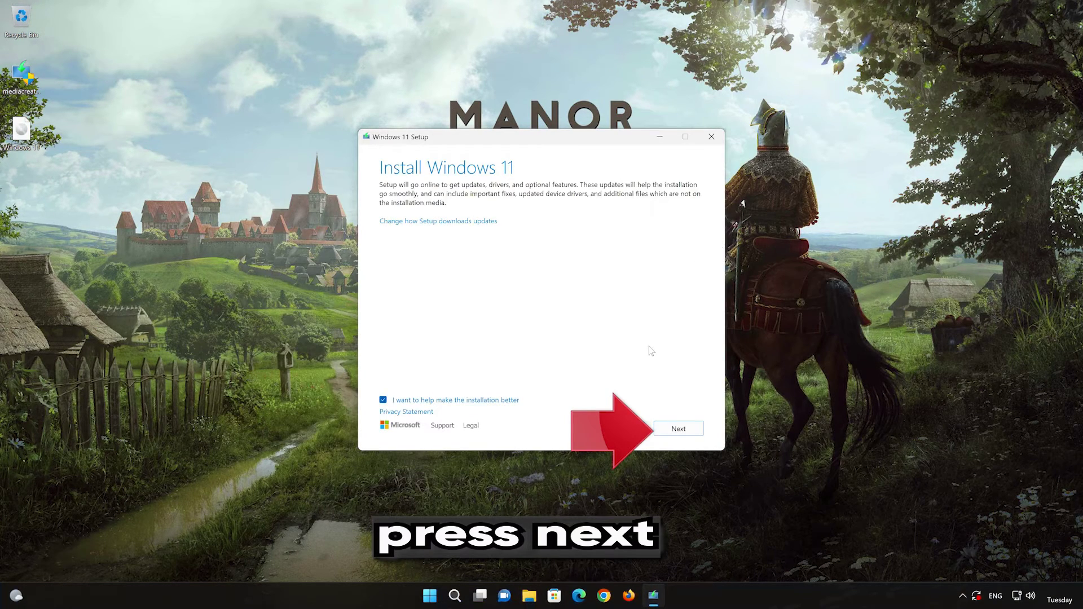
Proceed through Windows 11 Setup, accept the license terms, and start installing Windows 11 Pro with personal files and apps kept
{"action": "left_click", "coordinate": [679, 431]}
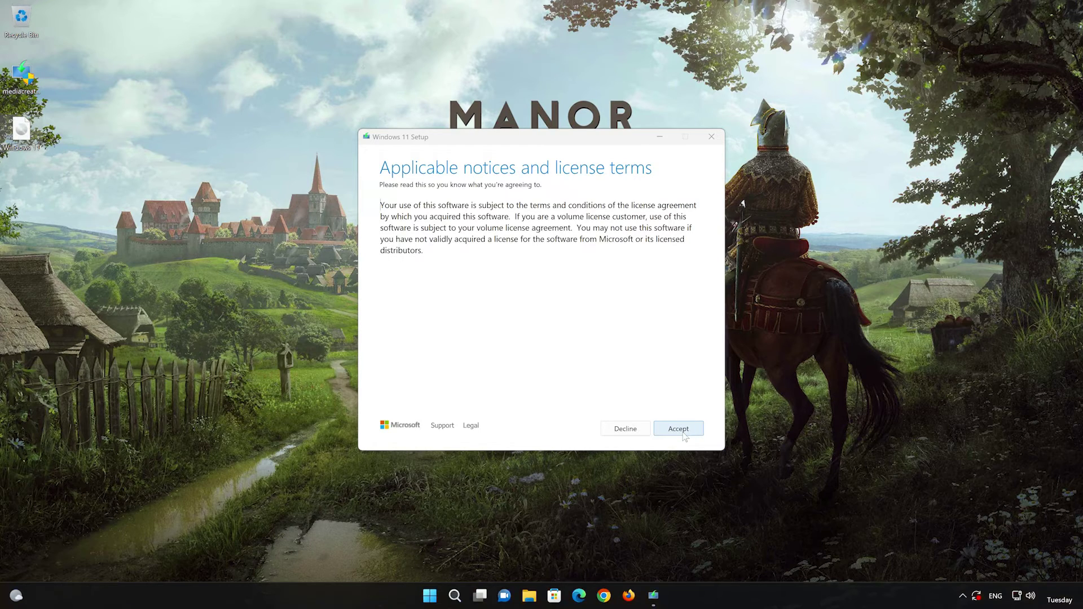
{"action": "left_click", "coordinate": [683, 435]}
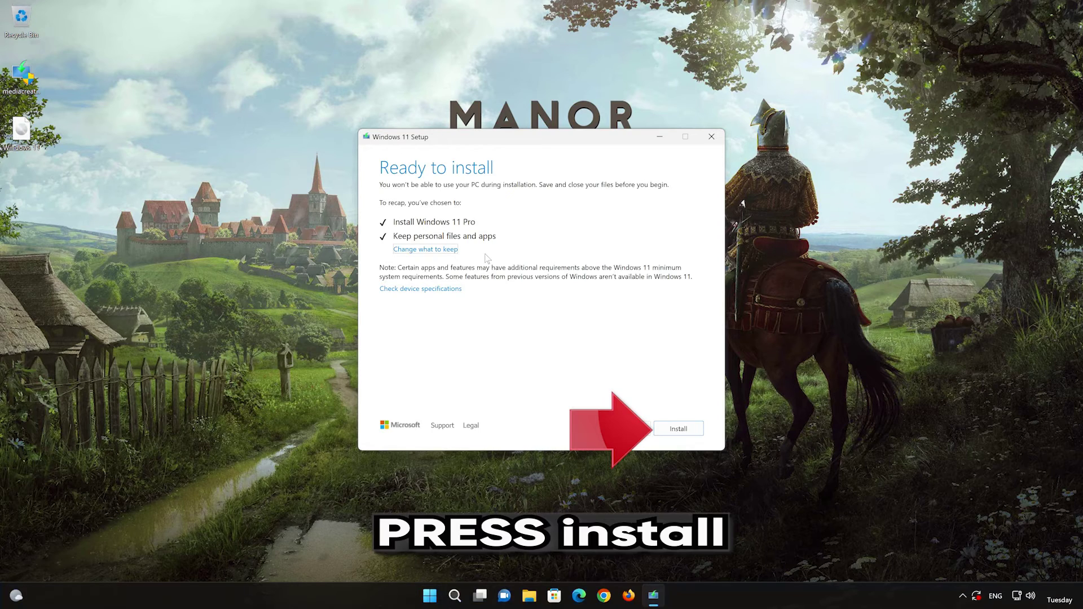
{"action": "left_click", "coordinate": [693, 430]}
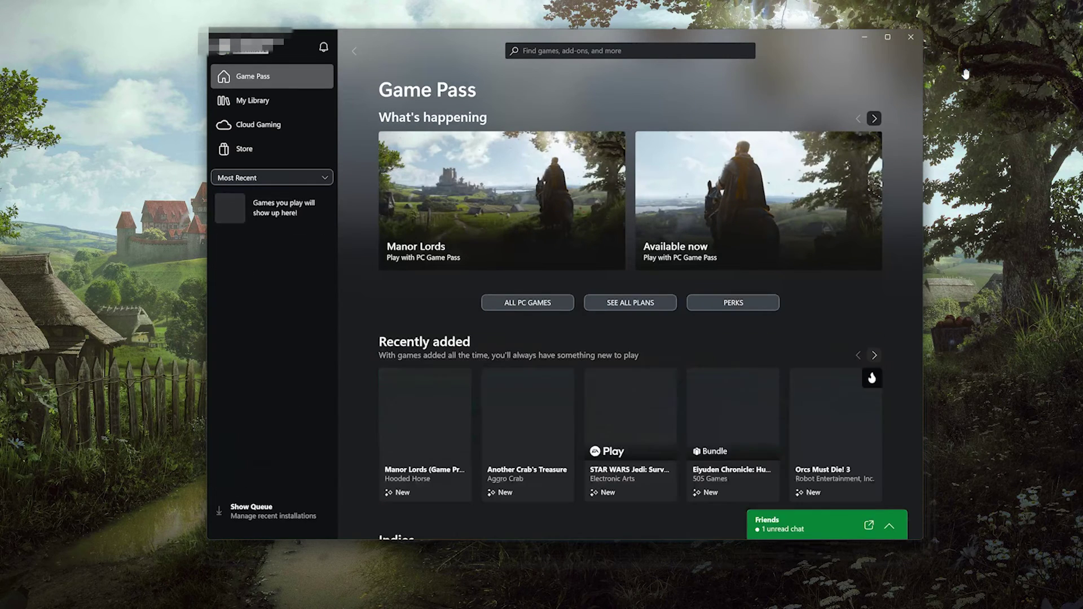
In the Xbox app, search for "manor lords", open Manor Lords (Game Preview), and install it to C:\XboxGames without a desktop shortcut
{"action": "left_click", "coordinate": [661, 48]}
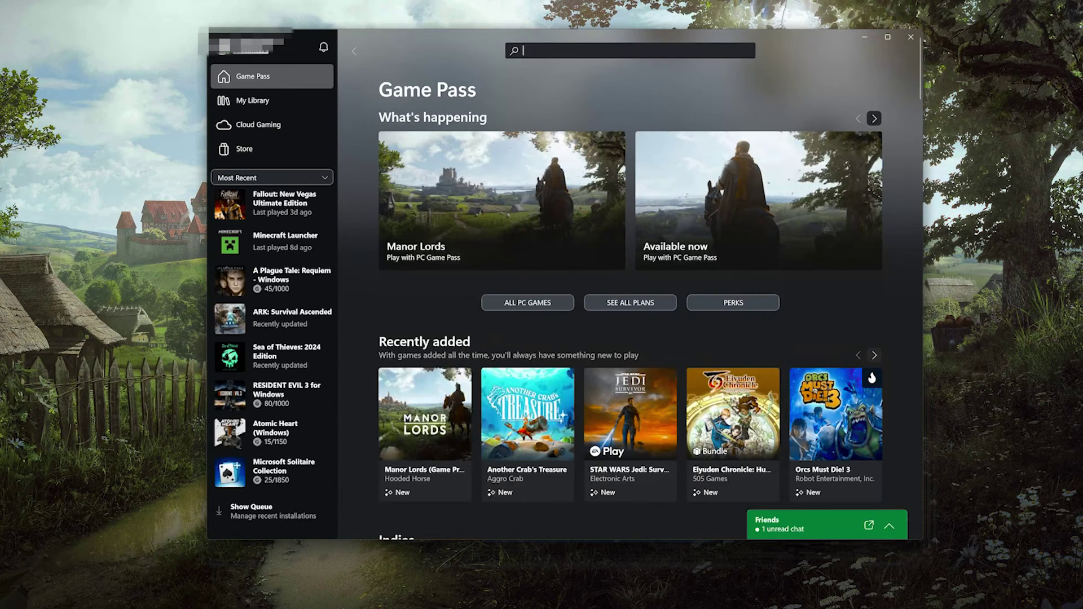
{"action": "type", "text": "manor lord"}
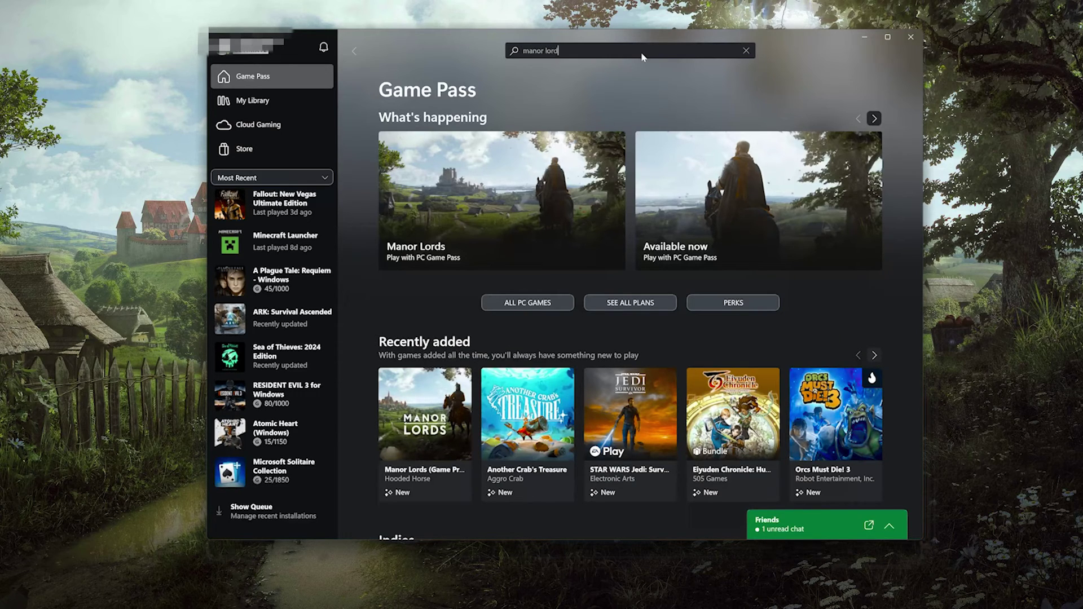
{"action": "type", "text": "s"}
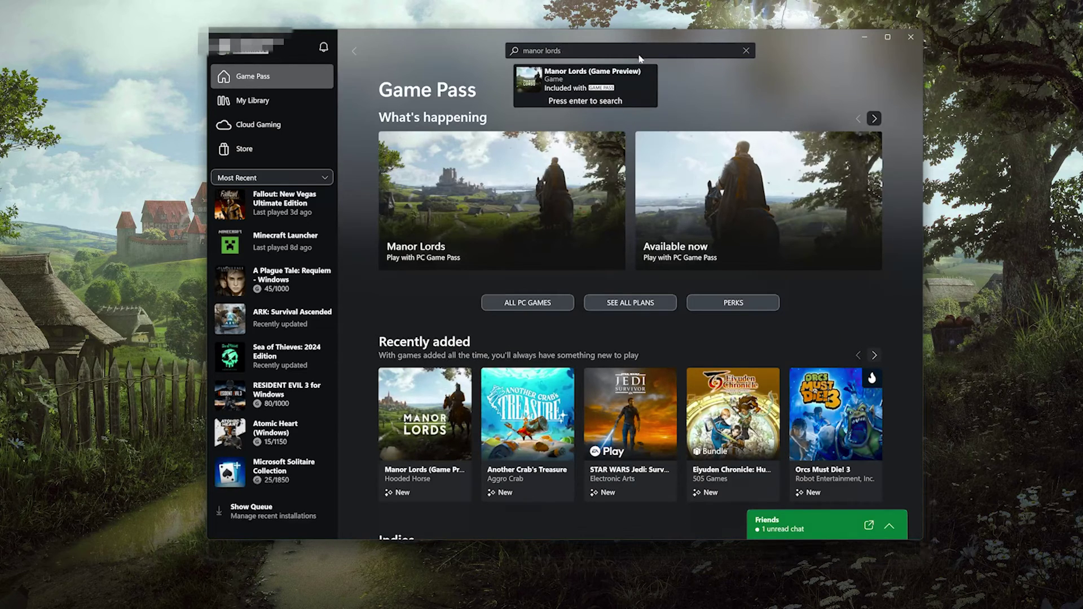
{"action": "left_click", "coordinate": [593, 83]}
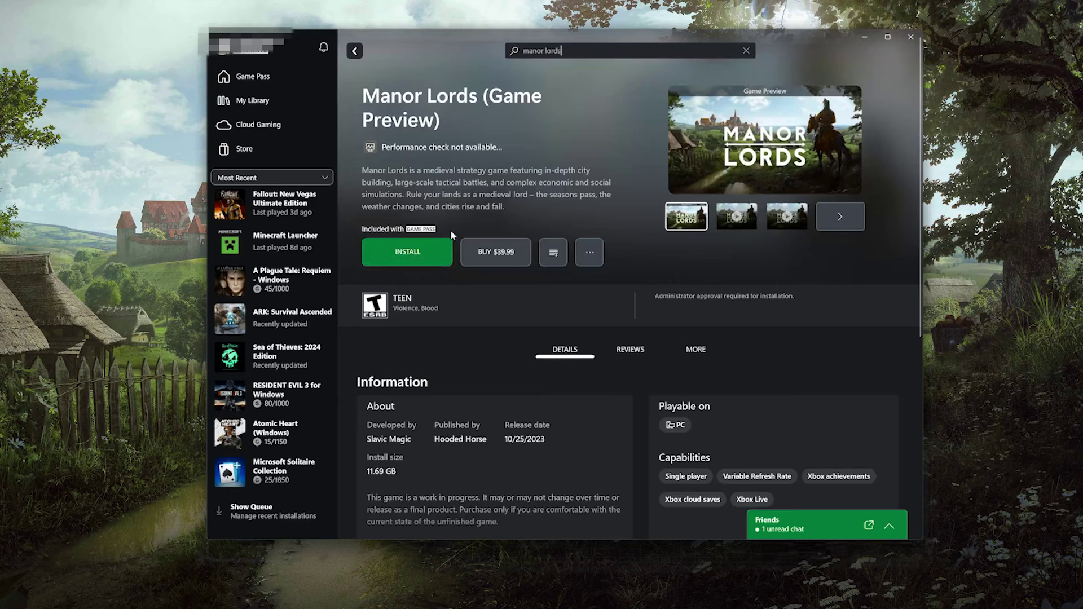
{"action": "left_click", "coordinate": [413, 257]}
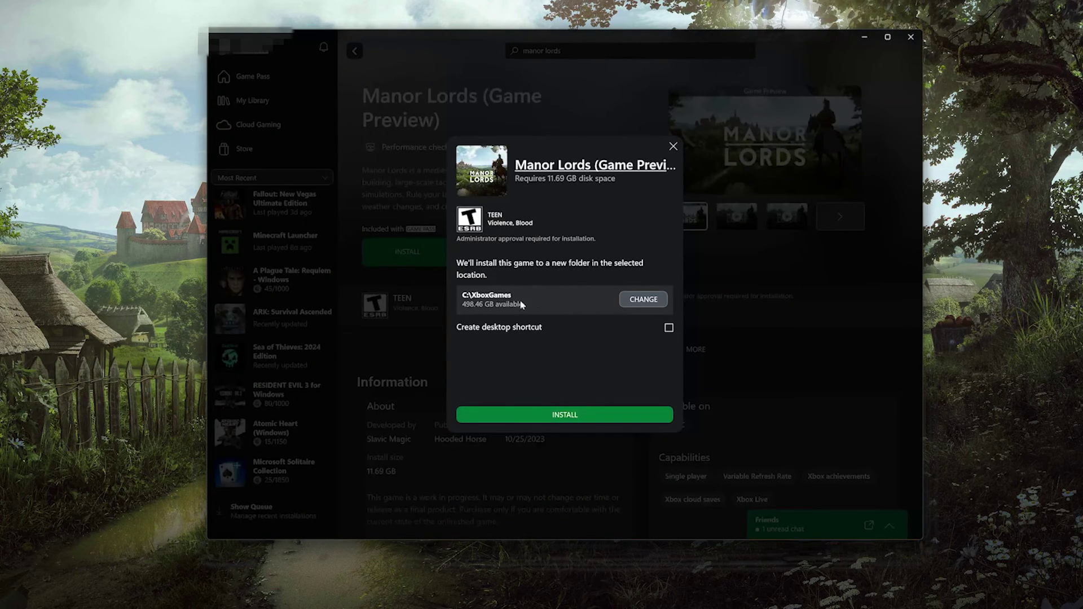
{"action": "left_click", "coordinate": [565, 416]}
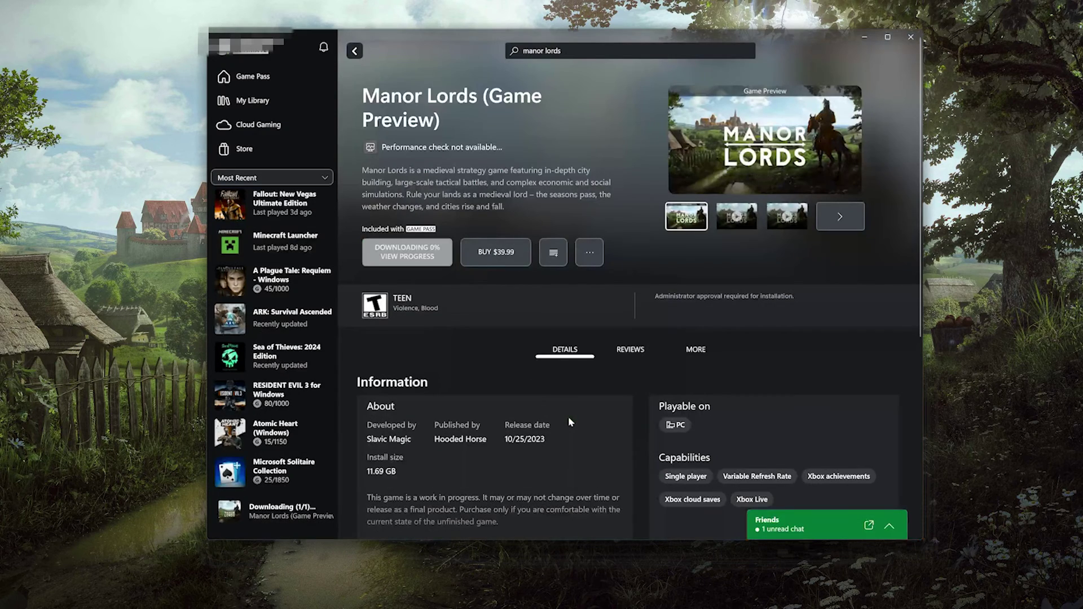